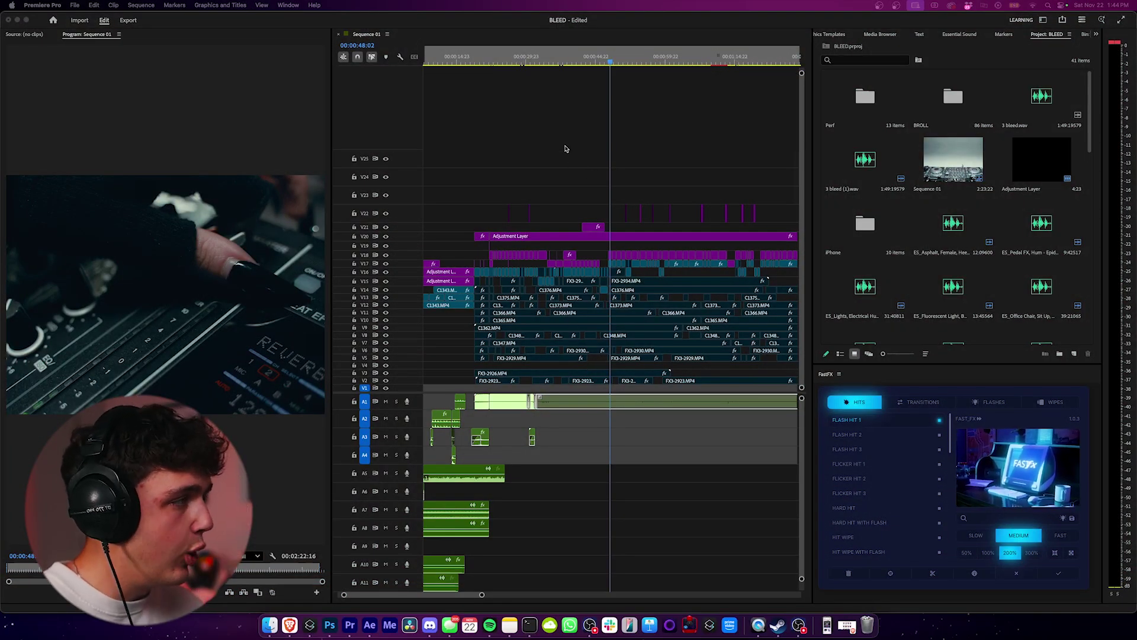
pyautogui.scroll(-15, 1036, 222)
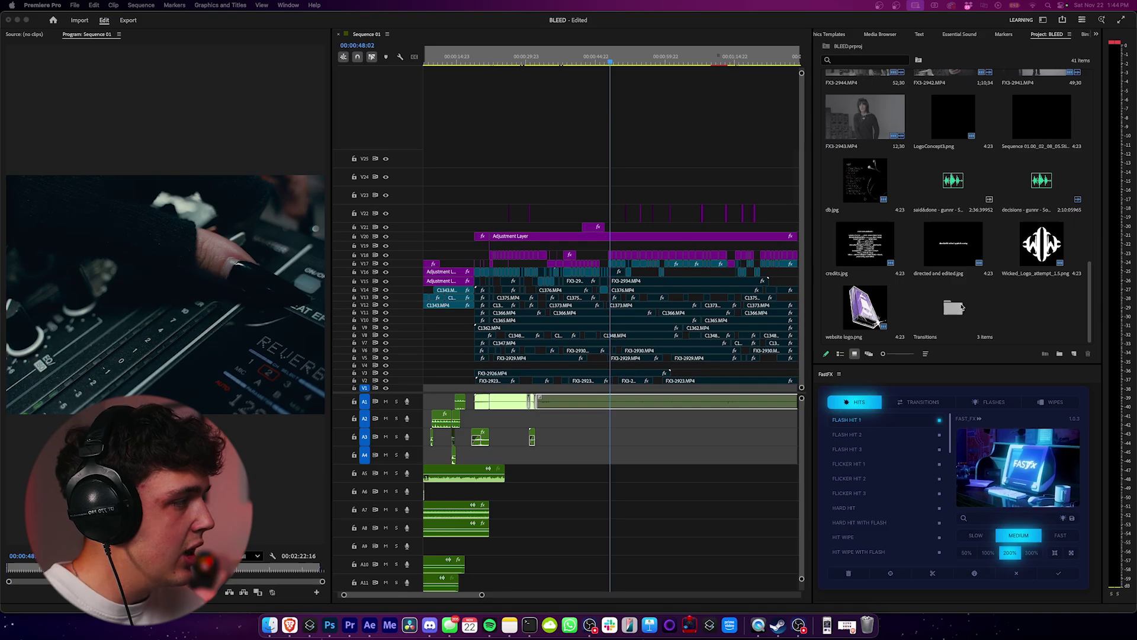
pyautogui.doubleClick(961, 308)
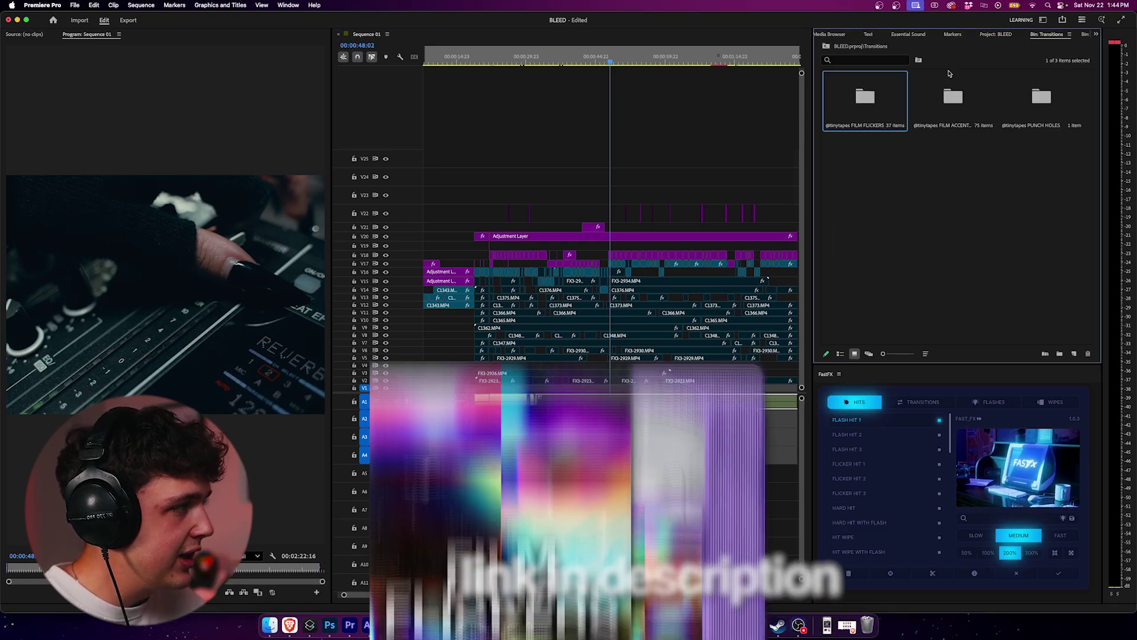
pyautogui.click(1040, 112)
pyautogui.click(1020, 183)
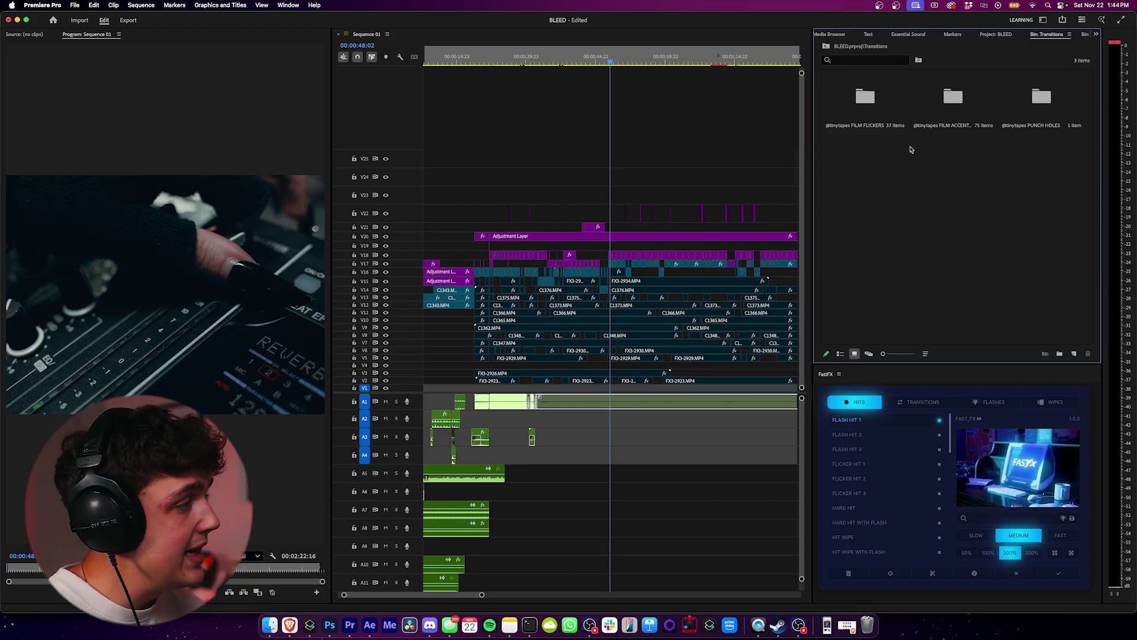
pyautogui.doubleClick(879, 104)
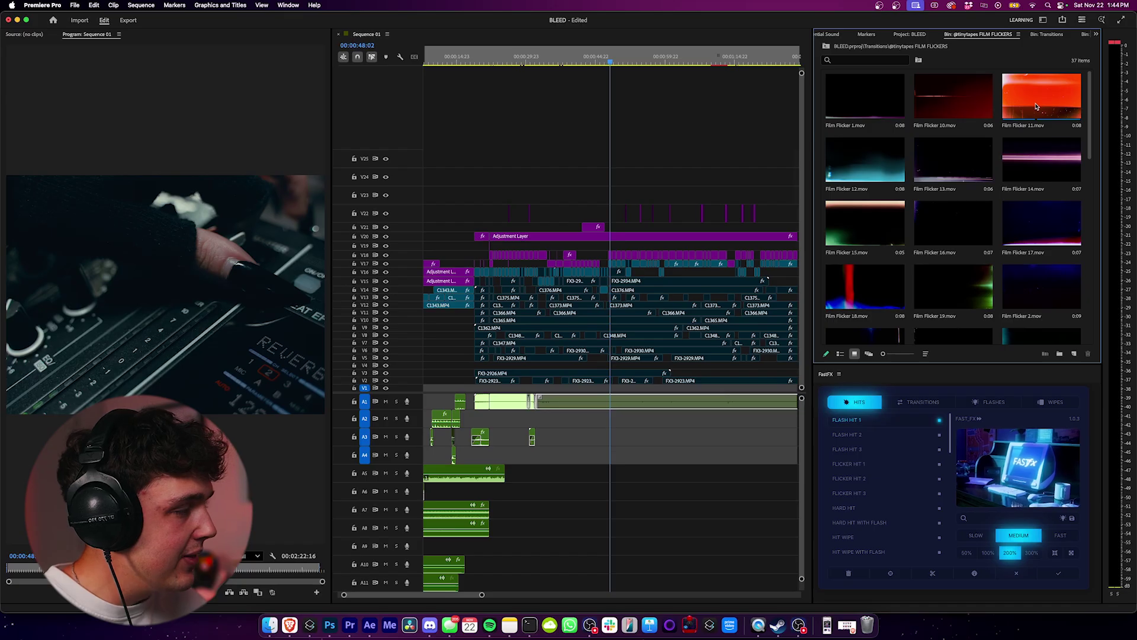
# Place Film Flicker 11.mov on track V19 at about 00:00:48:04 and select the new clip.
pyautogui.moveTo(1036, 109); pyautogui.dragTo(610, 244)
pyautogui.scroll(5, 610, 244)
pyautogui.moveTo(620, 55)
pyautogui.mouseDown()
pyautogui.moveTo(642, 58)
pyautogui.moveTo(629, 58)
pyautogui.mouseUp()
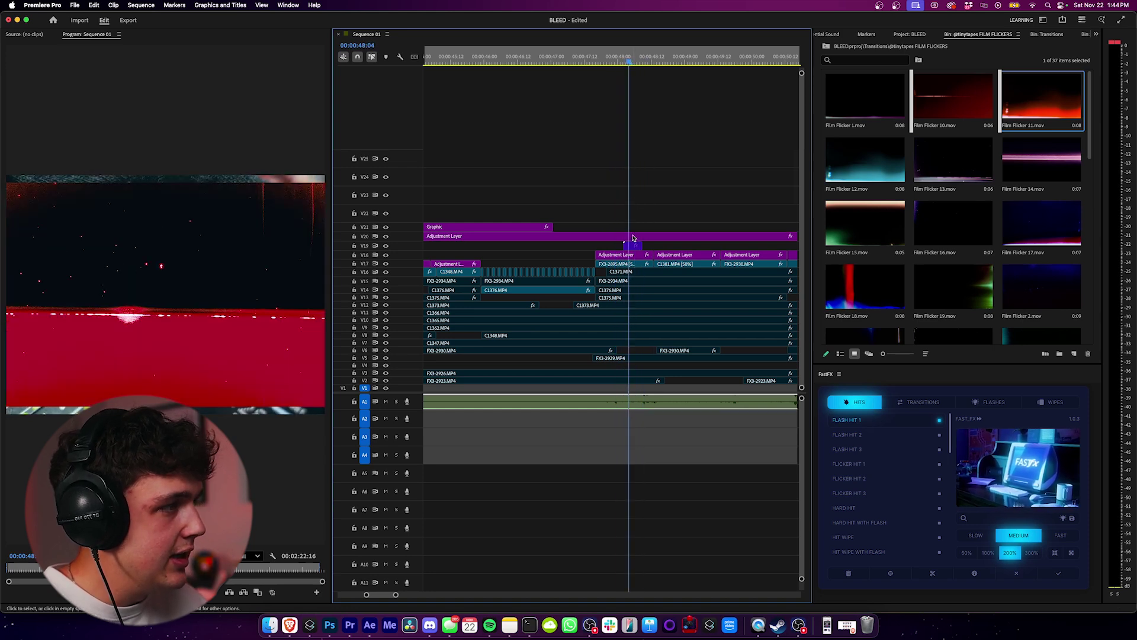
pyautogui.click(633, 247)
pyautogui.press('=')
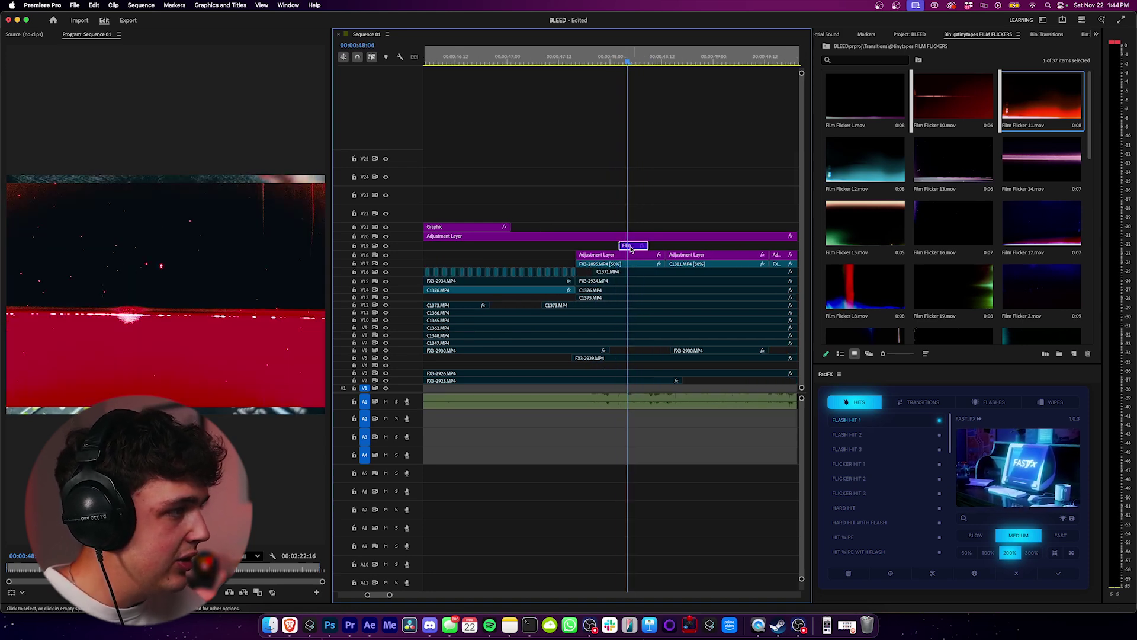
# Set the film flicker clip's blend mode to Screen and its scale to 111.1.
pyautogui.click(1097, 35)
pyautogui.click(1045, 49)
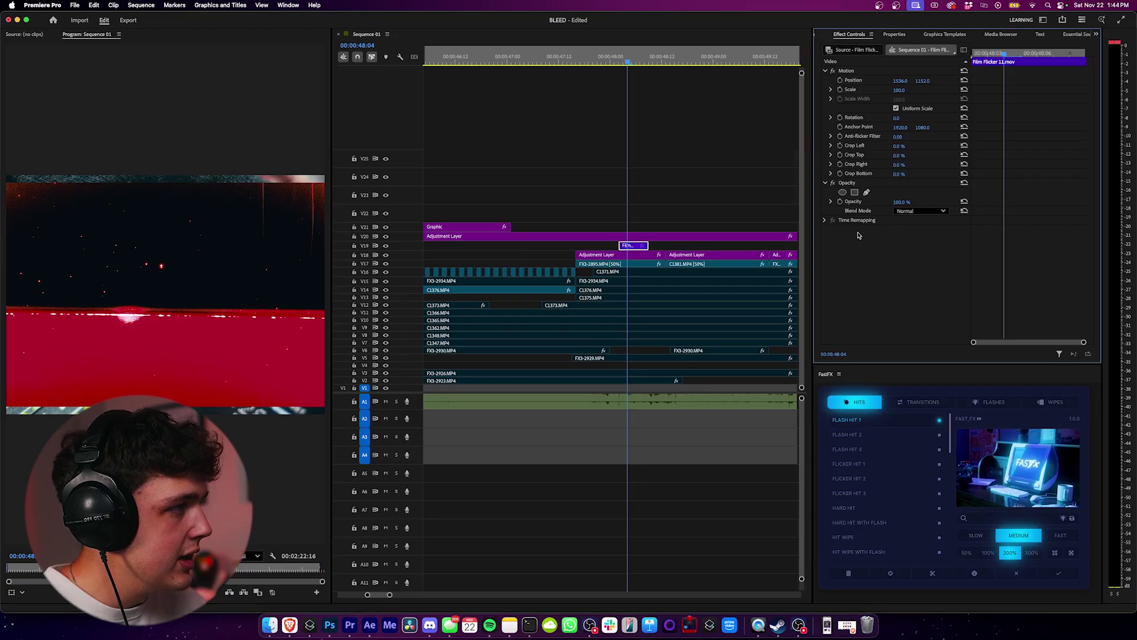
pyautogui.click(904, 211)
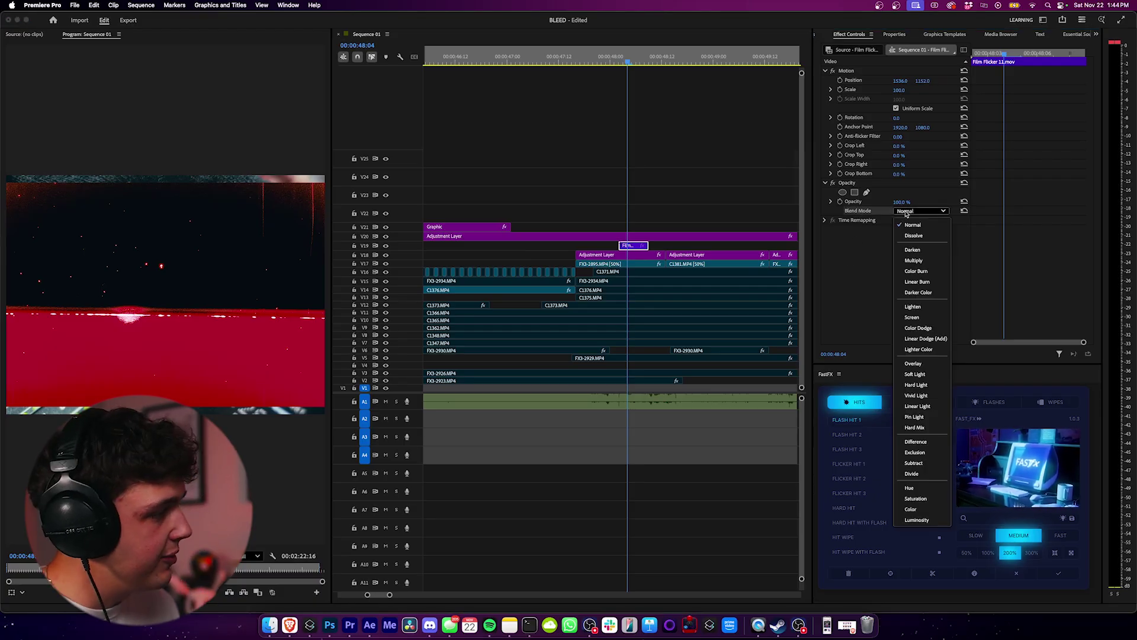
pyautogui.click(915, 319)
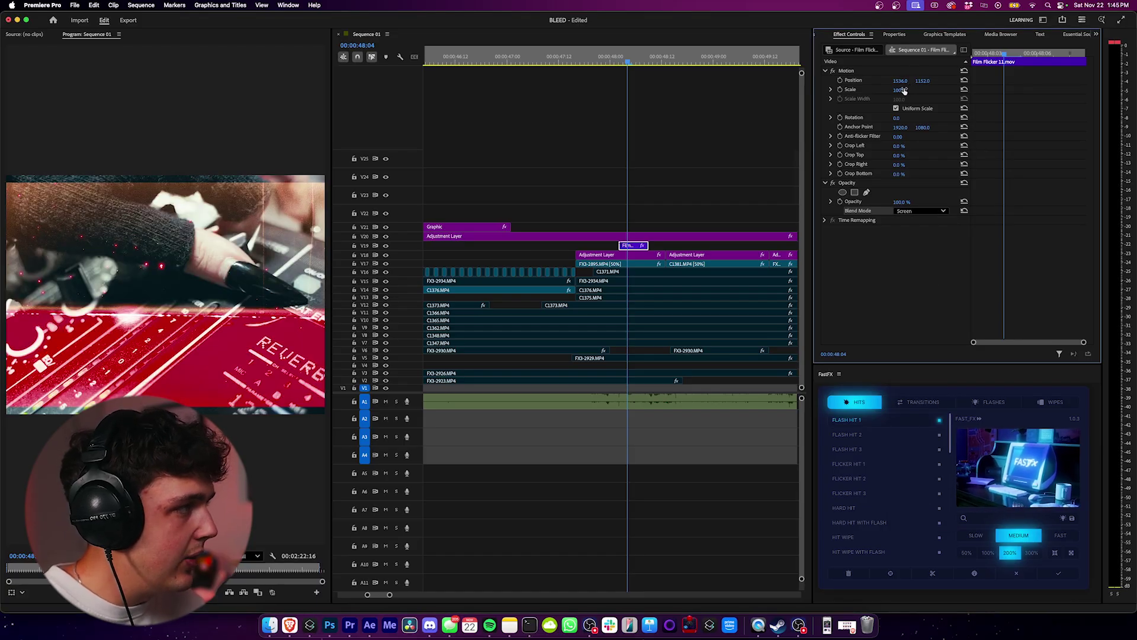
pyautogui.moveTo(899, 89)
pyautogui.mouseDown()
pyautogui.moveTo(920, 89)
pyautogui.moveTo(896, 90)
pyautogui.mouseUp()
# Move the film flicker clip to track V21 so that it spans the cut at 00:00:48:13.
pyautogui.moveTo(616, 59); pyautogui.dragTo(691, 59)
pyautogui.moveTo(628, 245); pyautogui.dragTo(662, 247)
pyautogui.moveTo(645, 59)
pyautogui.mouseDown()
pyautogui.moveTo(682, 59)
pyautogui.moveTo(644, 59)
pyautogui.mouseUp()
pyautogui.moveTo(662, 245); pyautogui.dragTo(662, 227)
pyautogui.moveTo(645, 59)
pyautogui.mouseDown()
pyautogui.moveTo(722, 59)
pyautogui.moveTo(636, 59)
pyautogui.moveTo(693, 59)
pyautogui.moveTo(658, 59)
pyautogui.mouseUp()
pyautogui.press('Right')
pyautogui.press('Right')
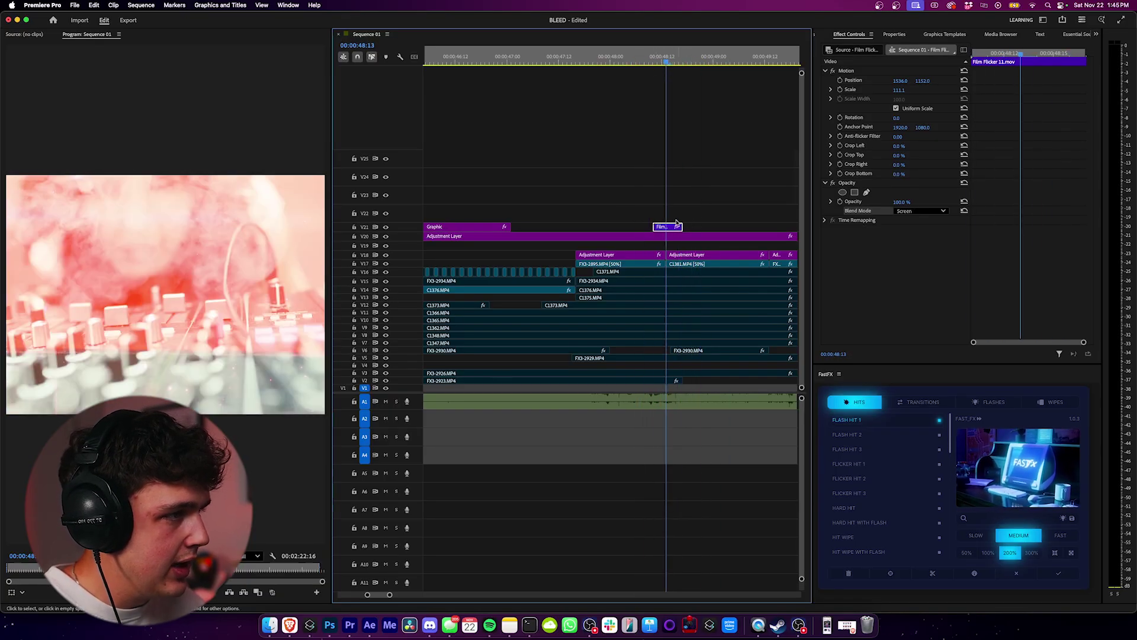
# Try the film flicker clip on track V19, play back the transition, and return the clip to V21.
pyautogui.moveTo(667, 230); pyautogui.dragTo(667, 245)
pyautogui.click(642, 60)
pyautogui.press('space')
pyautogui.click(641, 59)
pyautogui.press('space')
pyautogui.press('space')
pyautogui.moveTo(666, 245); pyautogui.dragTo(670, 227)
# Try the Color Dodge and Screen blend modes on the film flicker clip, comparing the frames around the cut.
pyautogui.click(670, 57)
pyautogui.moveTo(671, 57); pyautogui.dragTo(667, 56)
pyautogui.click(903, 211)
pyautogui.click(919, 328)
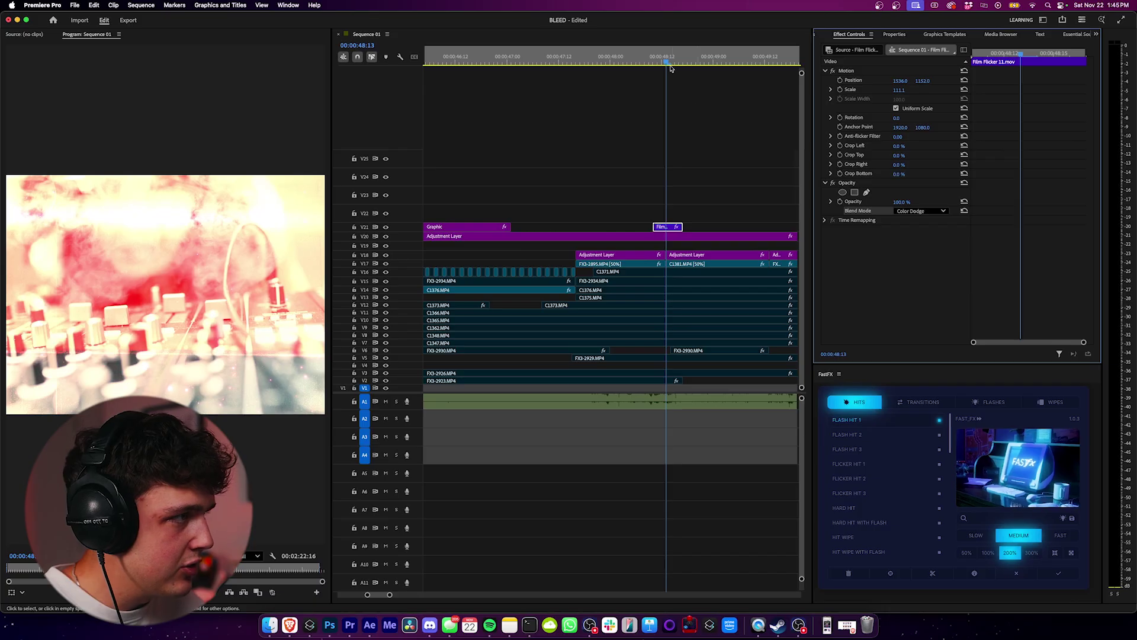
pyautogui.moveTo(664, 59); pyautogui.dragTo(662, 62)
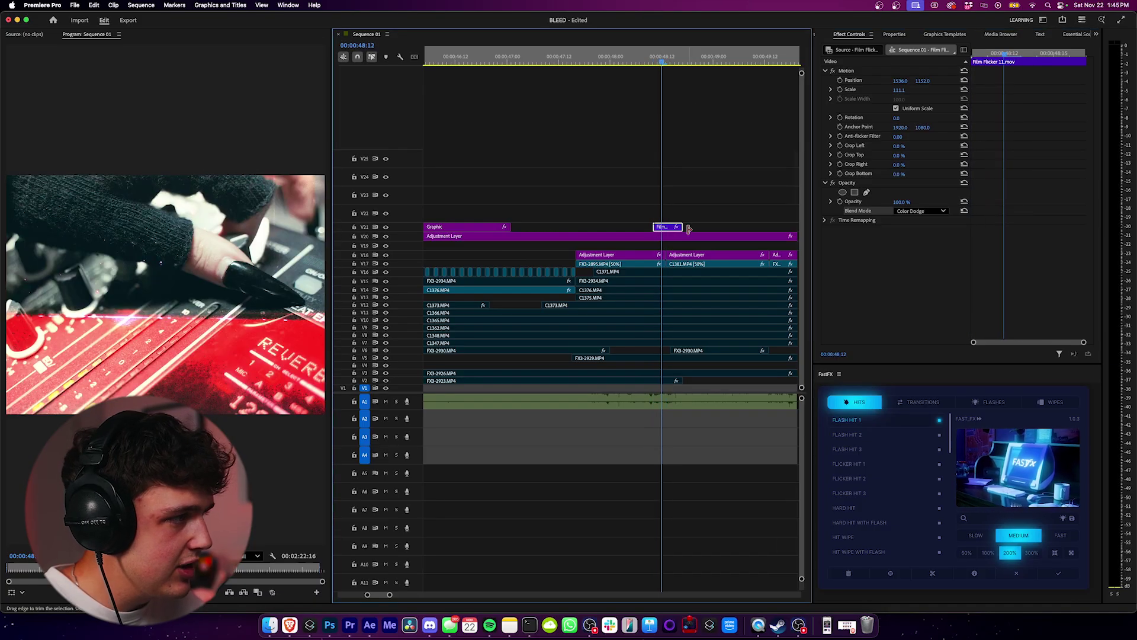
pyautogui.click(924, 212)
pyautogui.click(913, 317)
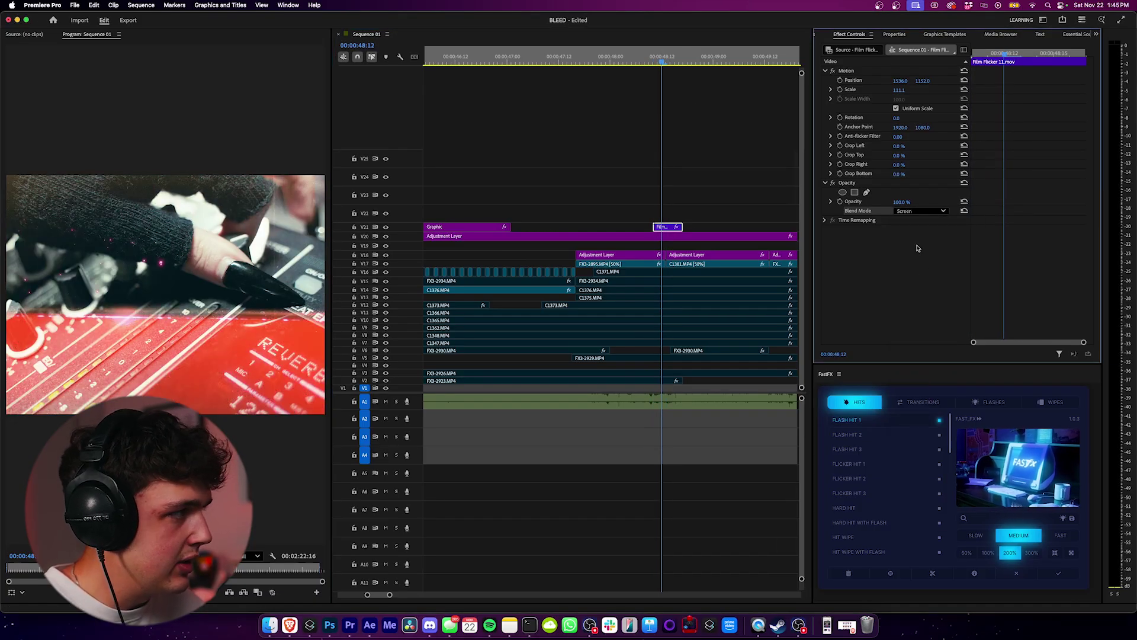
pyautogui.click(919, 213)
pyautogui.click(922, 327)
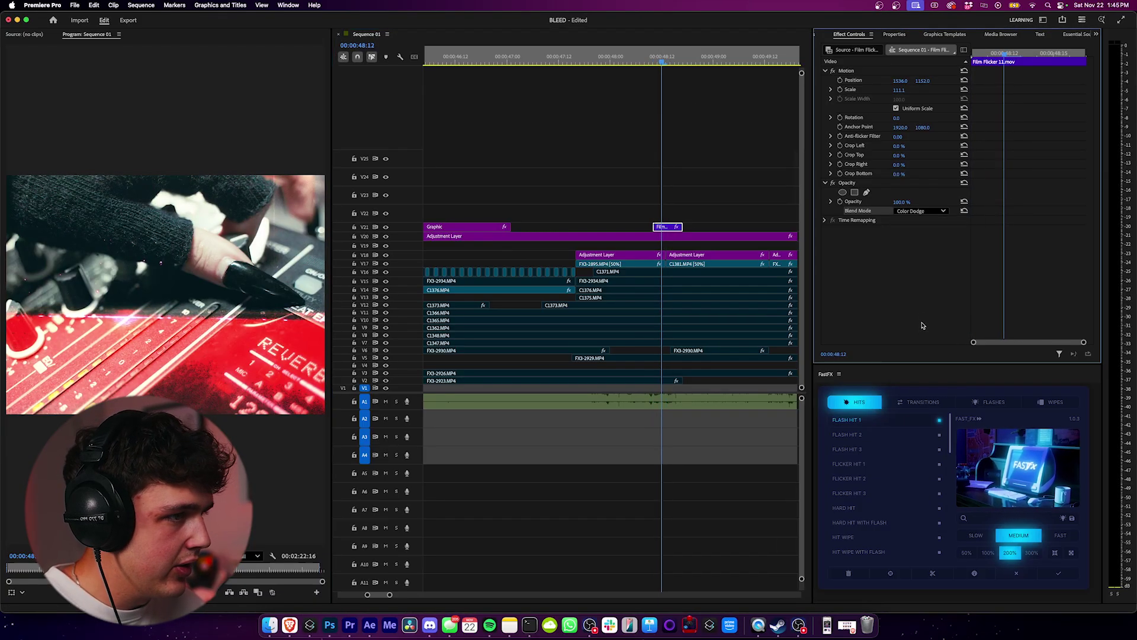
# Try the Lighter Color blend mode on the film flicker clip at 00:00:48:13 and switch back to Screen.
pyautogui.click(920, 211)
pyautogui.click(920, 341)
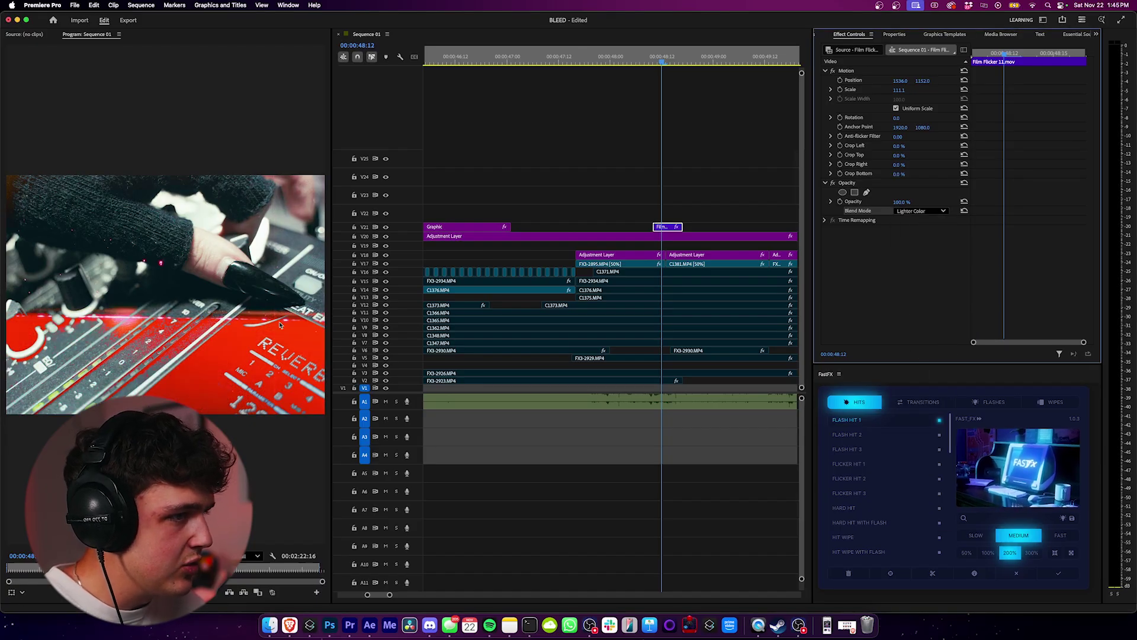
pyautogui.moveTo(661, 59); pyautogui.dragTo(669, 63)
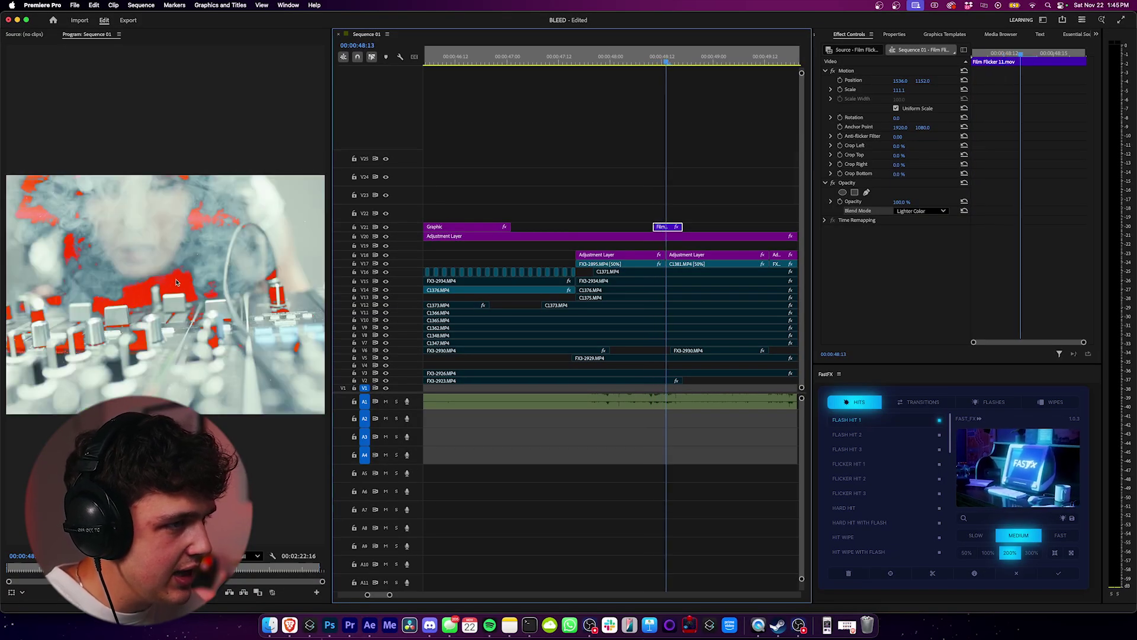
pyautogui.click(920, 211)
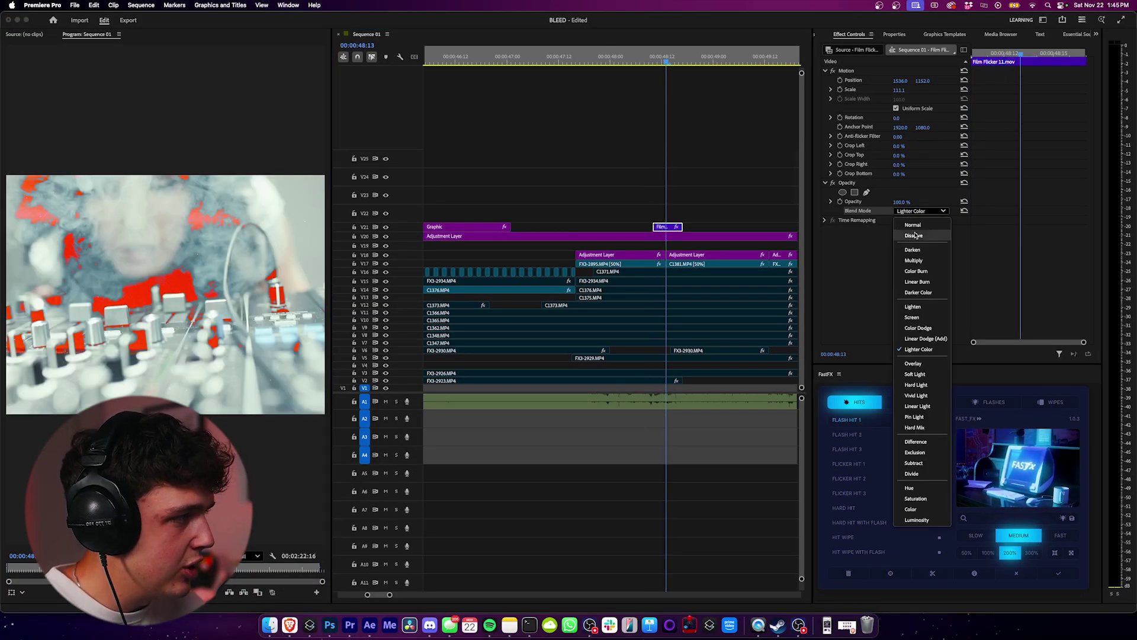
pyautogui.click(922, 318)
# Set the film flicker clip's blend mode to Multiply and play back the transition at the cut.
pyautogui.click(894, 212)
pyautogui.click(921, 262)
pyautogui.moveTo(659, 61)
pyautogui.mouseDown()
pyautogui.moveTo(672, 59)
pyautogui.moveTo(643, 60)
pyautogui.moveTo(680, 60)
pyautogui.moveTo(647, 55)
pyautogui.mouseUp()
pyautogui.press('space')
pyautogui.click(646, 56)
pyautogui.press('space')
pyautogui.scroll(-4, 681, 208)
pyautogui.press('space')
pyautogui.scroll(5, 688, 194)
pyautogui.click(648, 60)
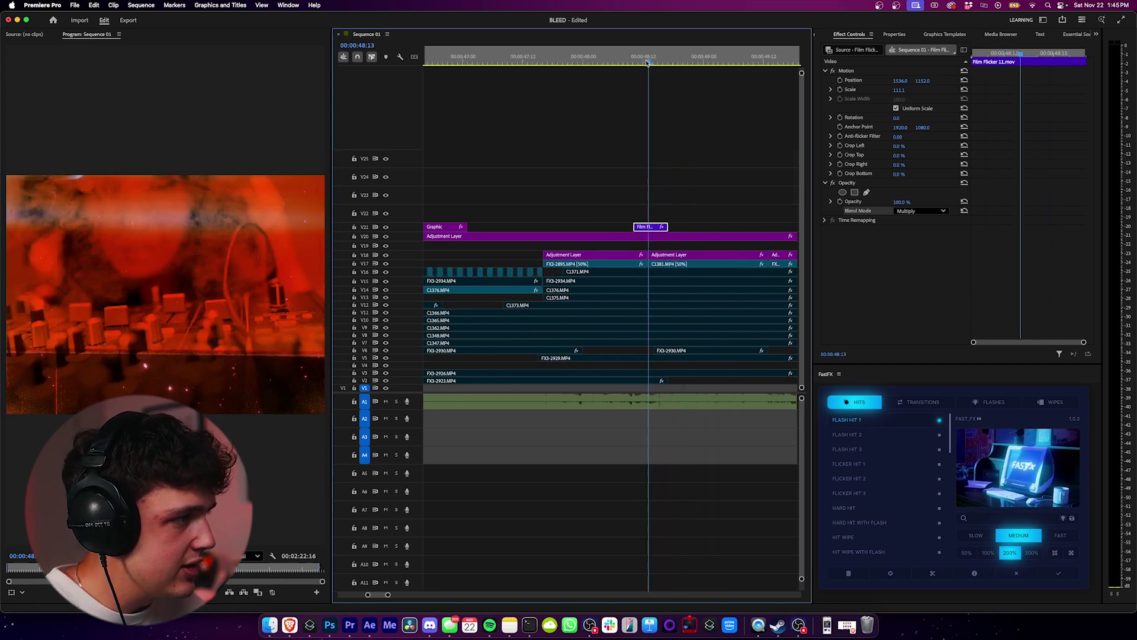
pyautogui.click(1096, 34)
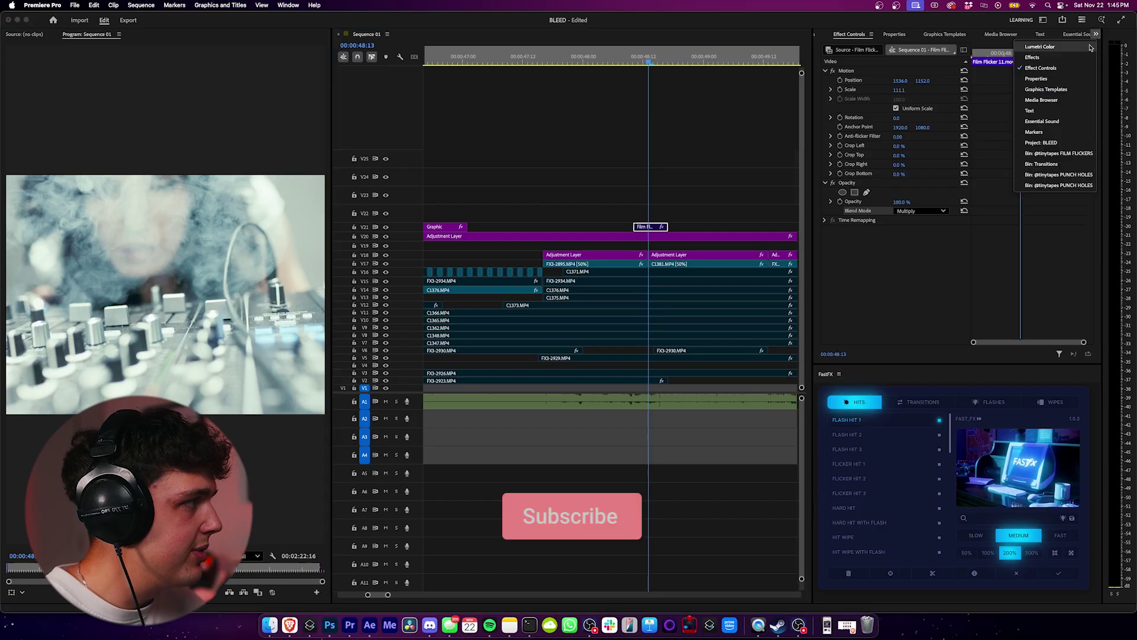
pyautogui.click(1070, 185)
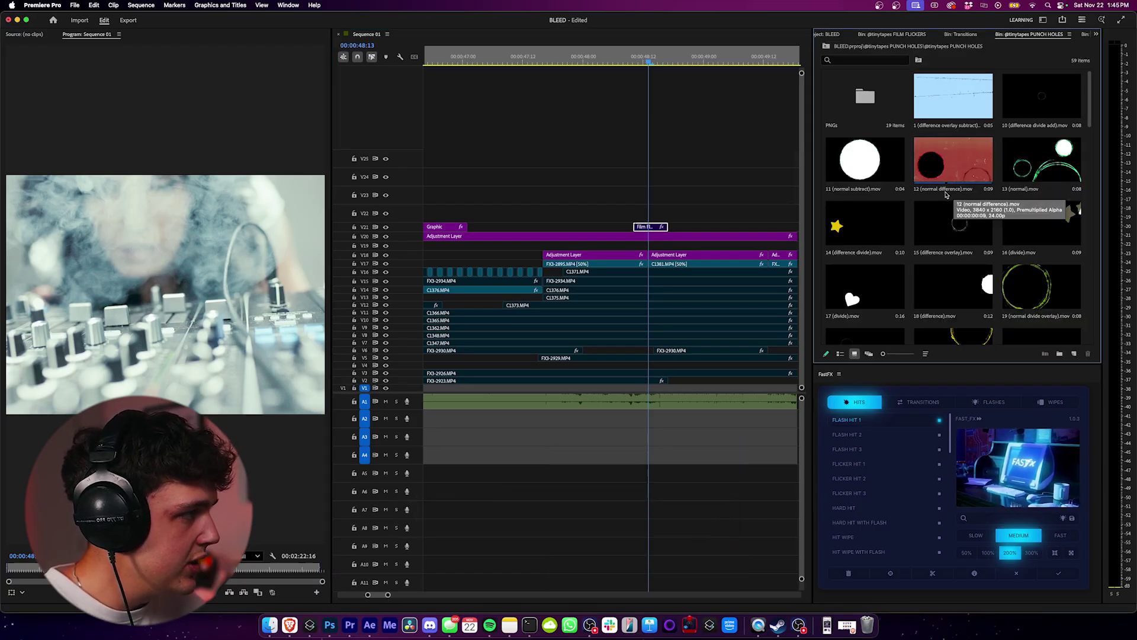
pyautogui.click(968, 176)
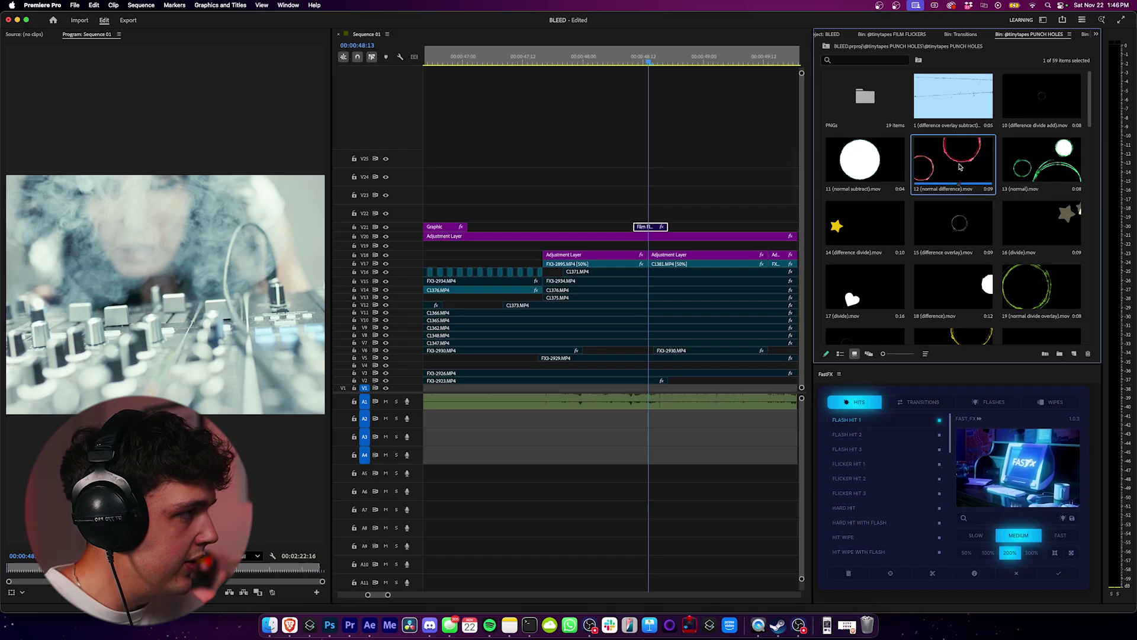
pyautogui.moveTo(960, 167); pyautogui.dragTo(665, 198)
pyautogui.moveTo(533, 222); pyautogui.dragTo(533, 221)
pyautogui.moveTo(524, 61); pyautogui.dragTo(538, 68)
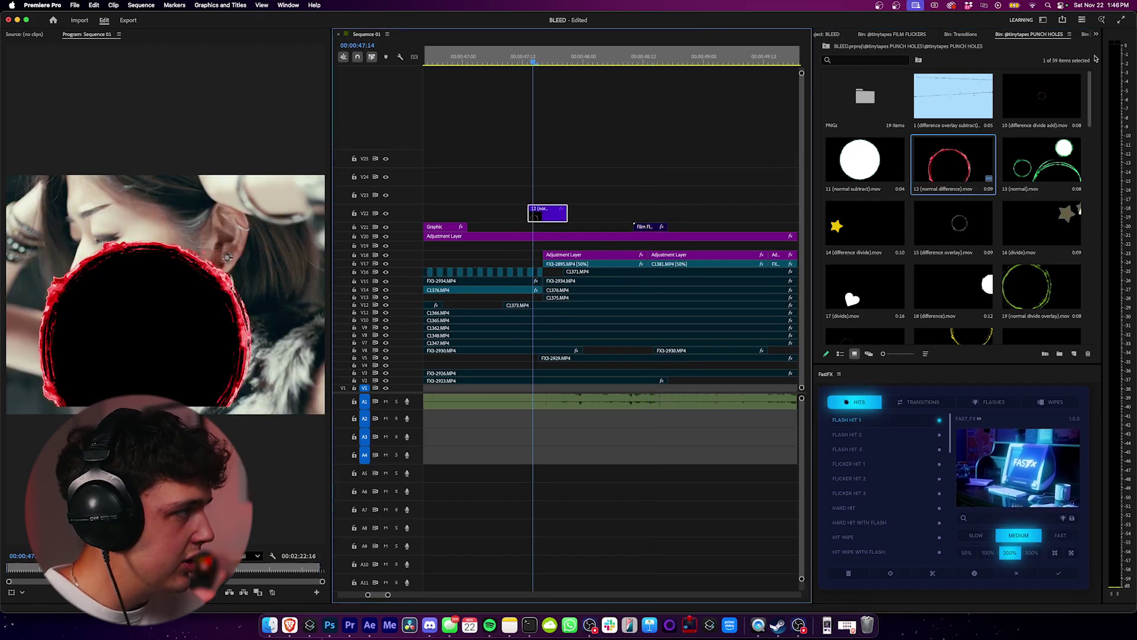
# Scale the punch-hole clip to 107.4 so that it fills the frame.
pyautogui.click(1095, 35)
pyautogui.click(1077, 67)
pyautogui.moveTo(900, 91)
pyautogui.mouseDown()
pyautogui.moveTo(963, 90)
pyautogui.moveTo(908, 90)
pyautogui.mouseUp()
pyautogui.press('super+z')
# Try the Difference blend mode on the punch-hole clip and play back the transition.
pyautogui.click(921, 211)
pyautogui.click(916, 442)
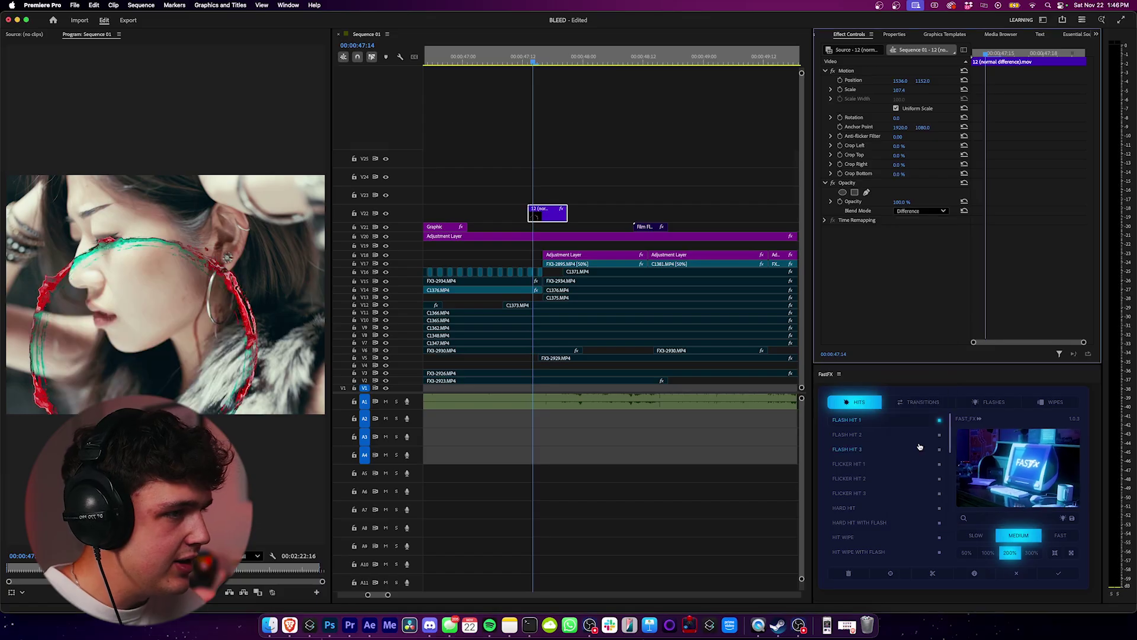
pyautogui.moveTo(533, 62)
pyautogui.mouseDown()
pyautogui.moveTo(548, 67)
pyautogui.moveTo(517, 61)
pyautogui.mouseUp()
pyautogui.press('space')
pyautogui.press('space')
pyautogui.click(517, 61)
pyautogui.press('space')
pyautogui.press('space')
# Try the Screen blend mode on the punch-hole clip at 00:00:47:15 and return it to Normal.
pyautogui.click(896, 216)
pyautogui.click(913, 313)
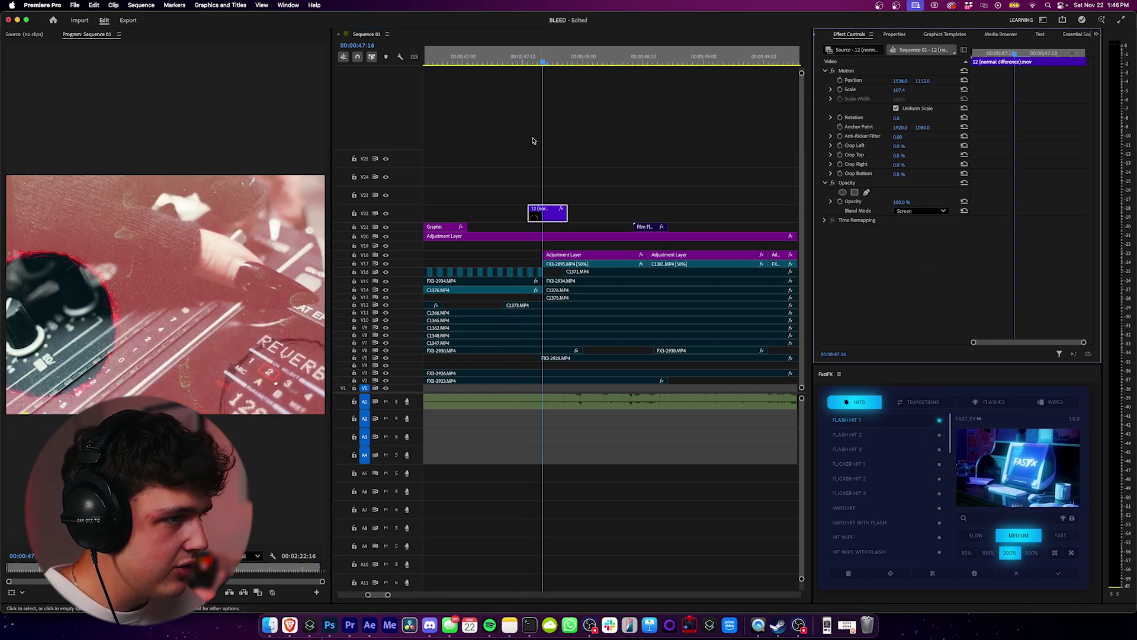
pyautogui.moveTo(522, 60); pyautogui.dragTo(538, 61)
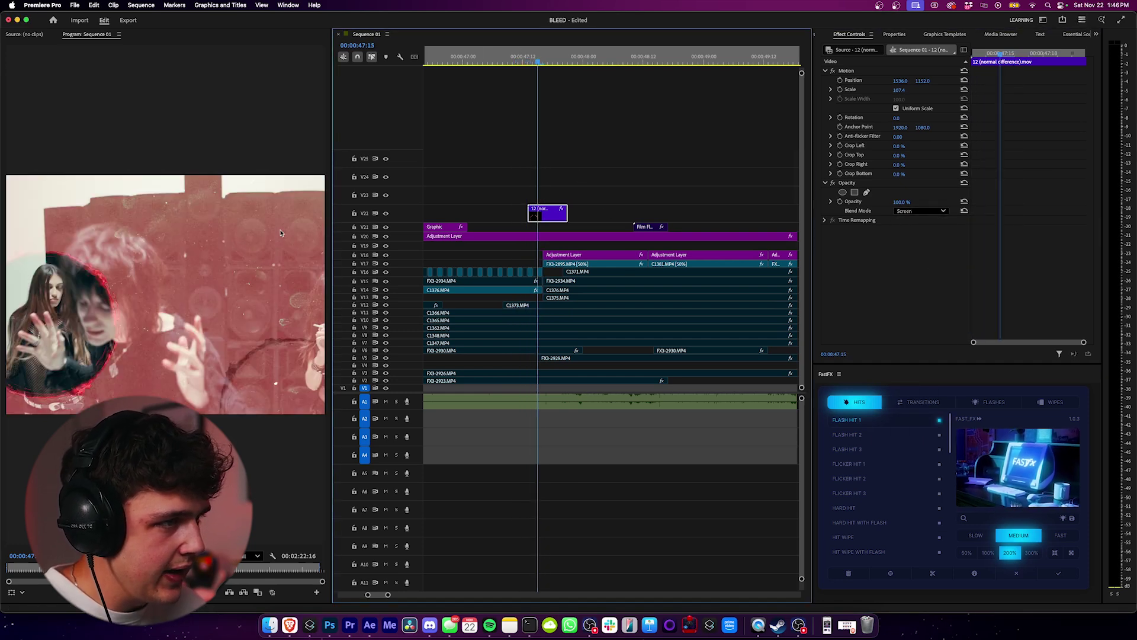
pyautogui.click(918, 211)
pyautogui.click(914, 224)
# Try the Color Burn, Multiply and Linear Burn blend modes on the punch-hole clip.
pyautogui.click(920, 212)
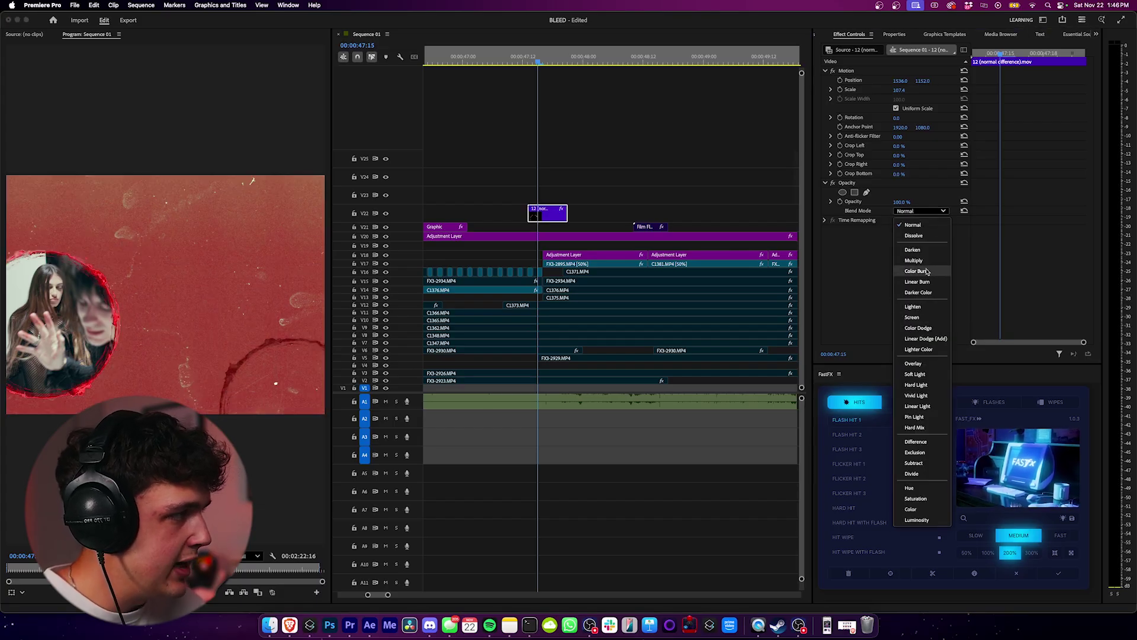
pyautogui.click(918, 271)
pyautogui.click(918, 212)
pyautogui.click(918, 260)
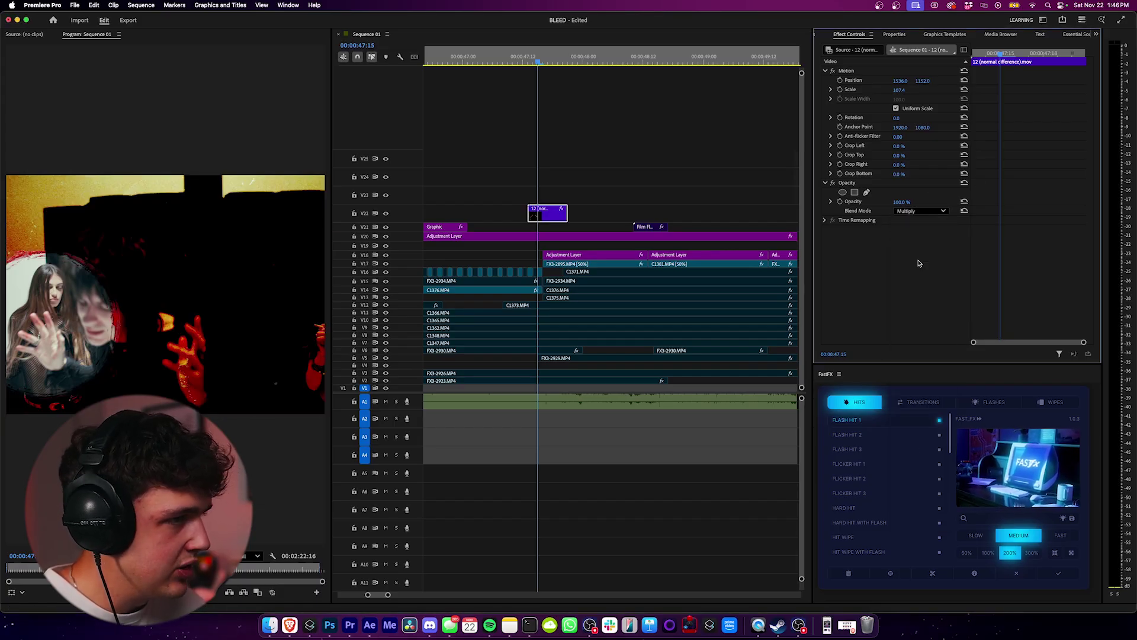
pyautogui.click(911, 213)
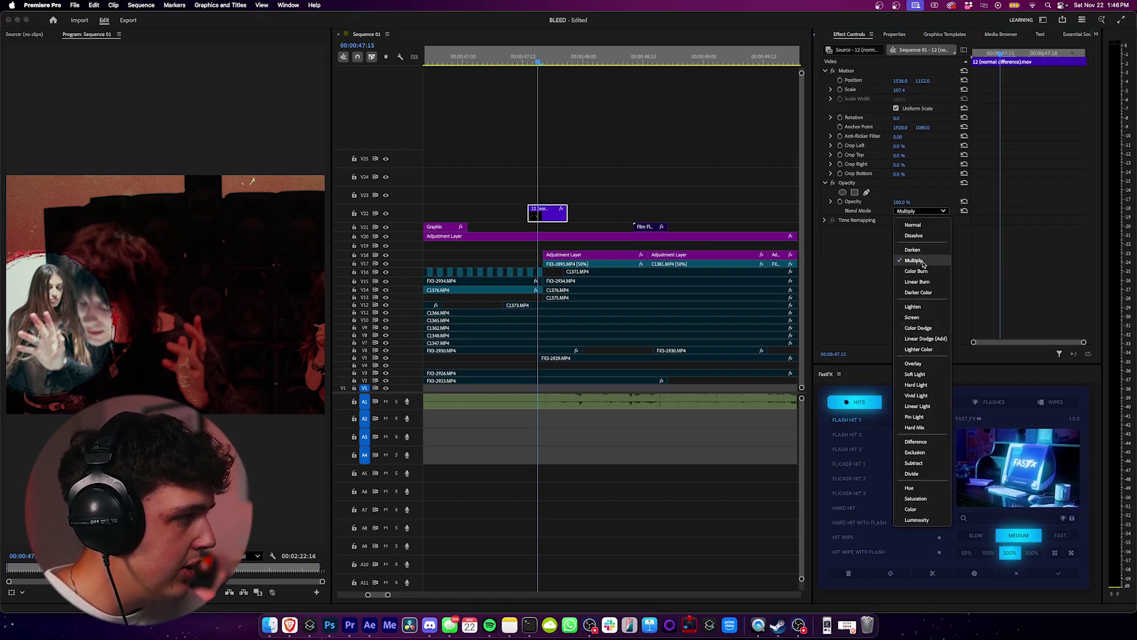
pyautogui.click(927, 282)
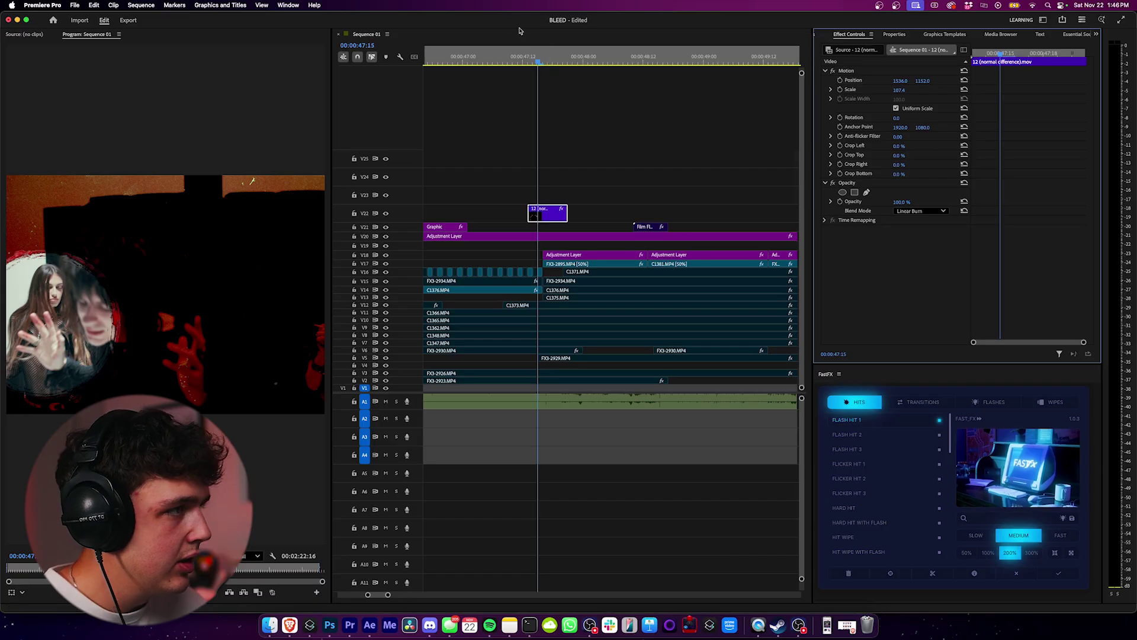
# Undo the last three blend mode changes on the punch-hole clip.
pyautogui.moveTo(532, 52); pyautogui.dragTo(542, 54)
pyautogui.press('super+z')
pyautogui.press('super+z')
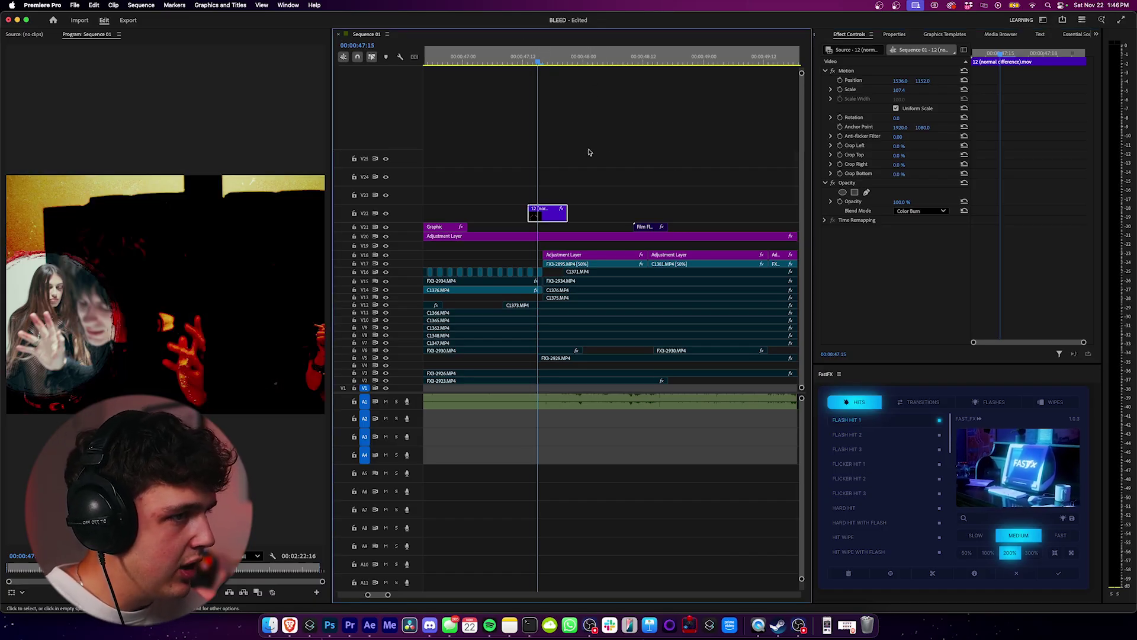
pyautogui.press('super+z')
# Try the Dissolve, Darken, Linear Burn and Darker Color blend modes on the punch-hole clip.
pyautogui.click(910, 213)
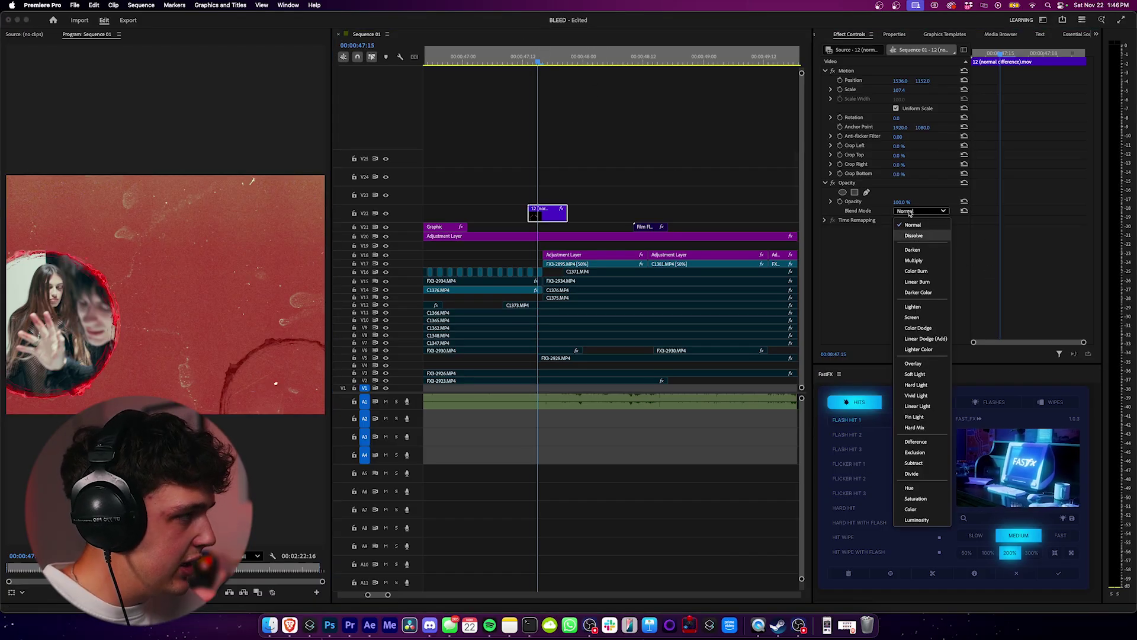
pyautogui.click(914, 235)
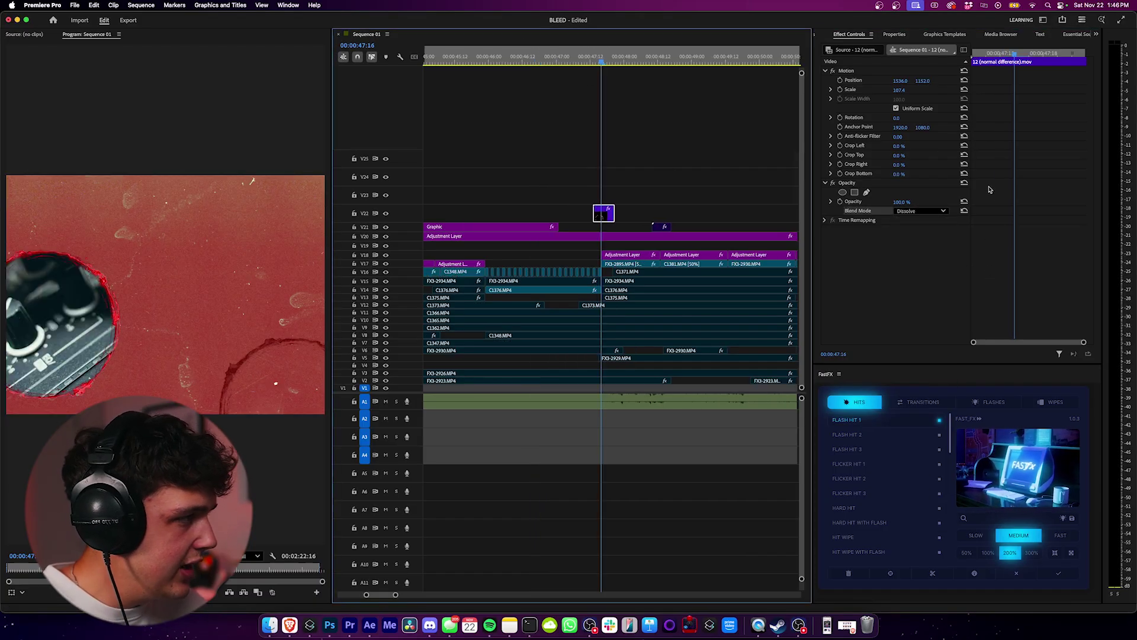
pyautogui.click(927, 212)
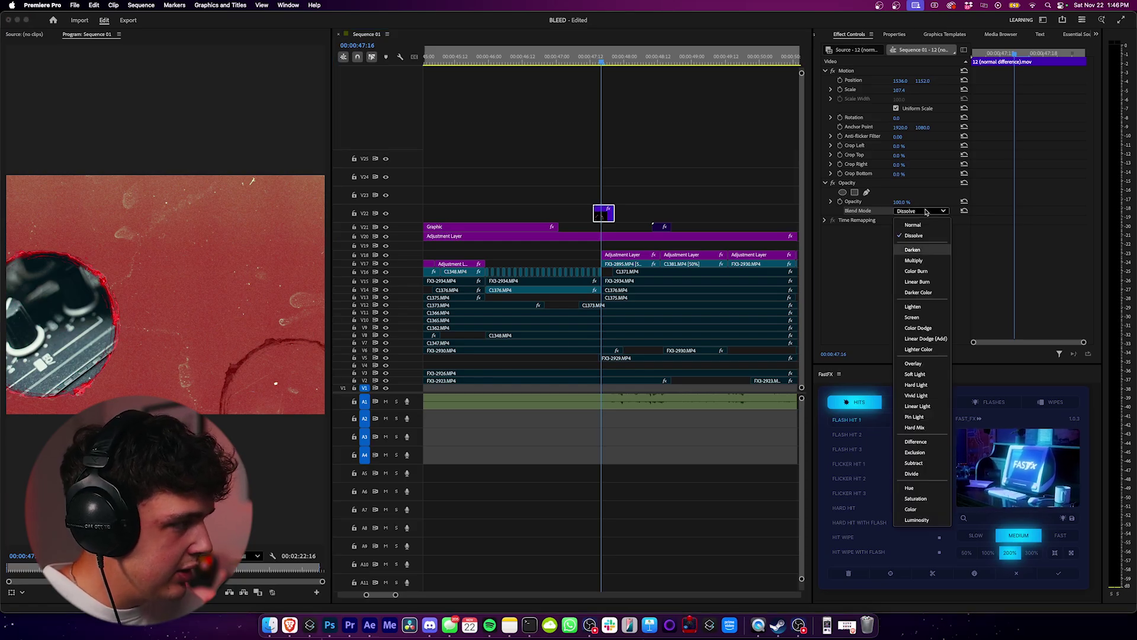
pyautogui.press('Down')
pyautogui.press('Down')
pyautogui.press('Down')
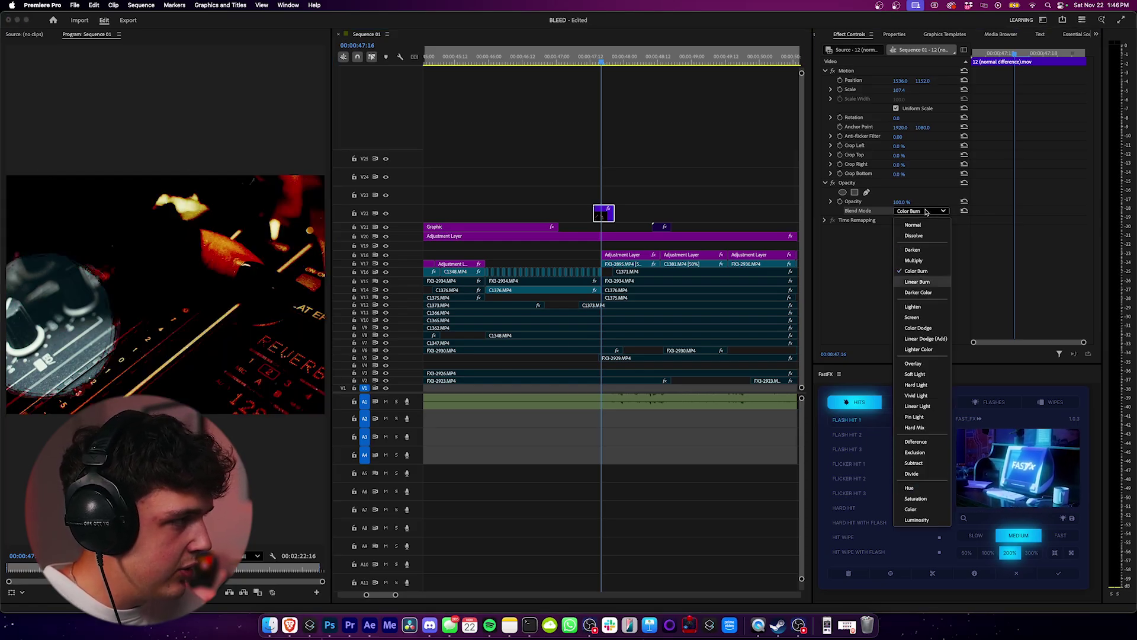
pyautogui.press('Down')
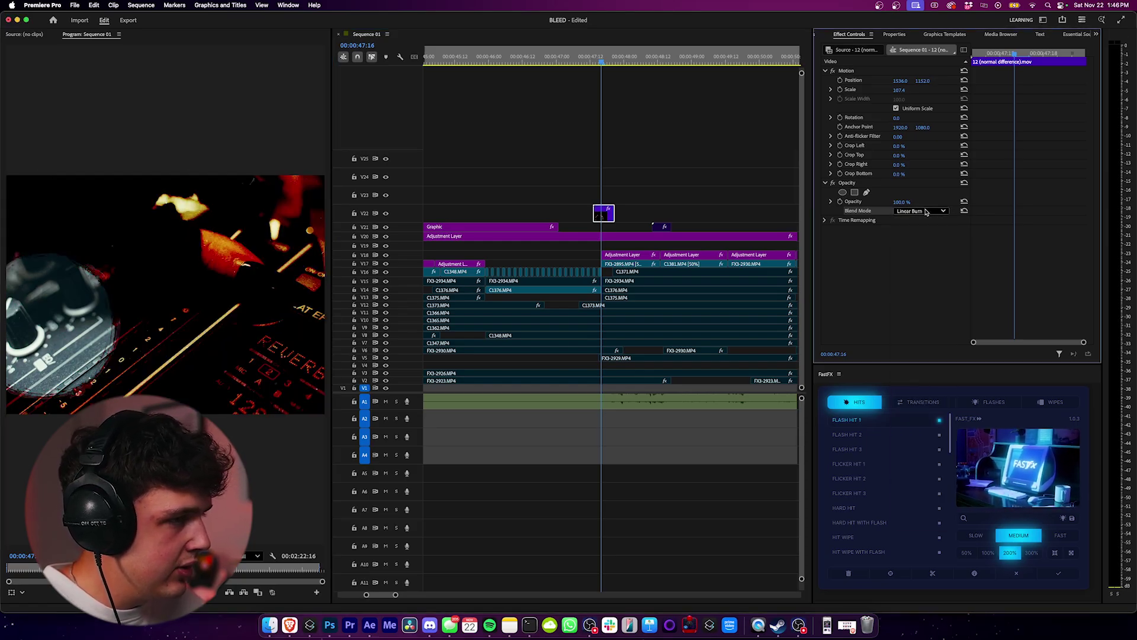
pyautogui.press('Down')
pyautogui.press('Down')
pyautogui.press('Down')
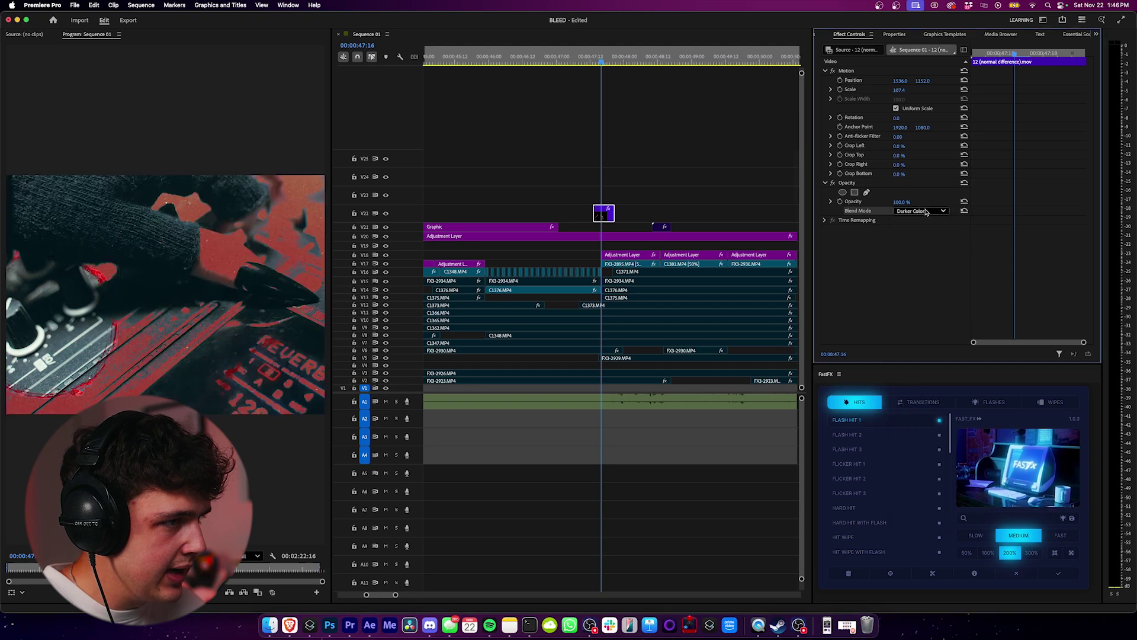
# Try Screen and Linear Dodge (Add) on the punch-hole clip, set its blend mode to Overlay and play back the transition.
pyautogui.press('Down')
pyautogui.press('Up')
pyautogui.press('Up')
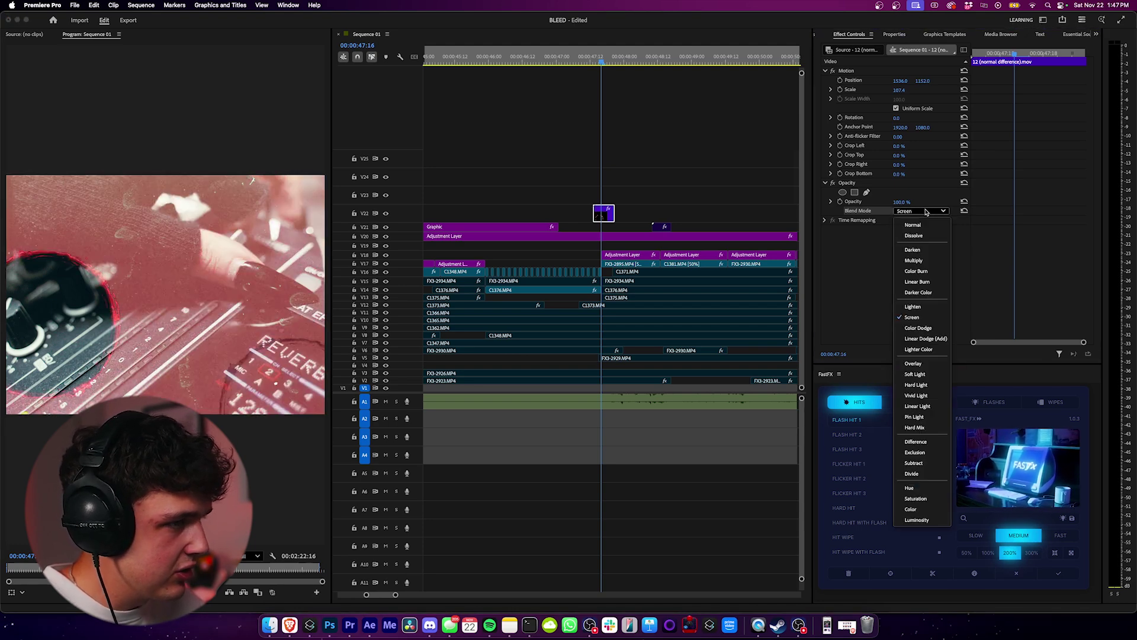
pyautogui.press('Down')
pyautogui.press('Down')
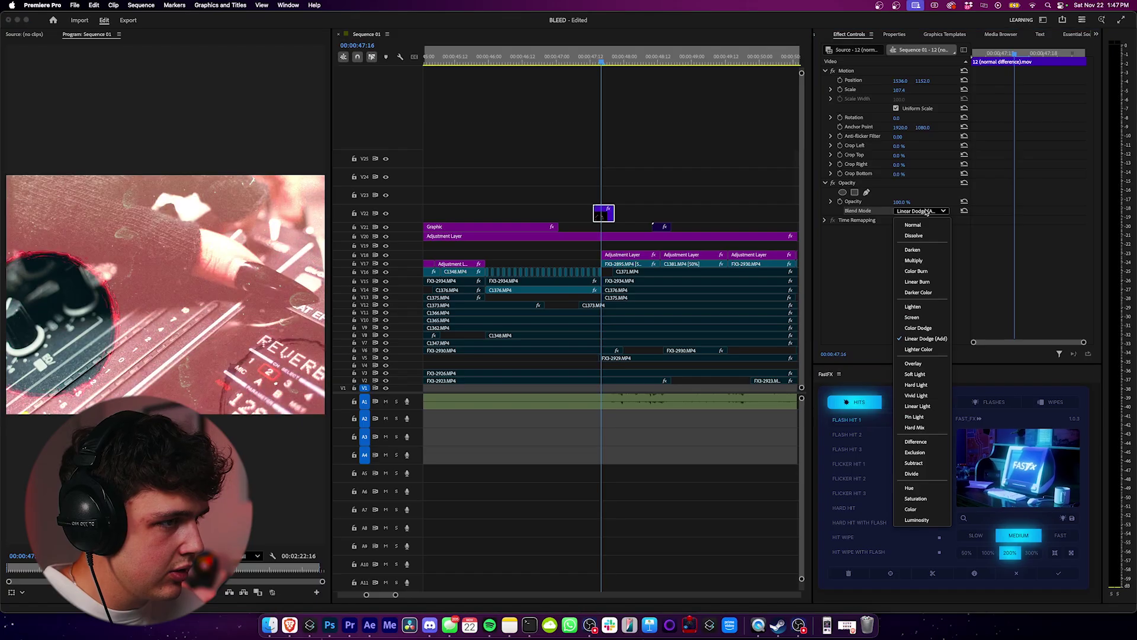
pyautogui.press('Down')
pyautogui.press('Down')
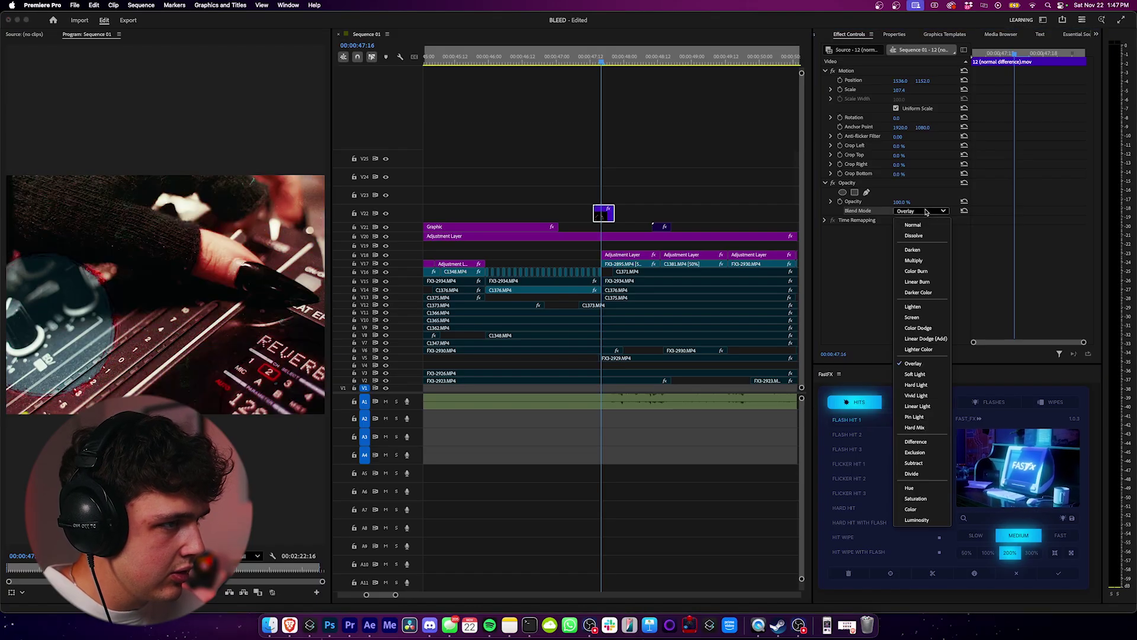
pyautogui.moveTo(596, 59)
pyautogui.mouseDown()
pyautogui.moveTo(612, 60)
pyautogui.moveTo(590, 62)
pyautogui.mouseUp()
pyautogui.press('space')
pyautogui.press('space')
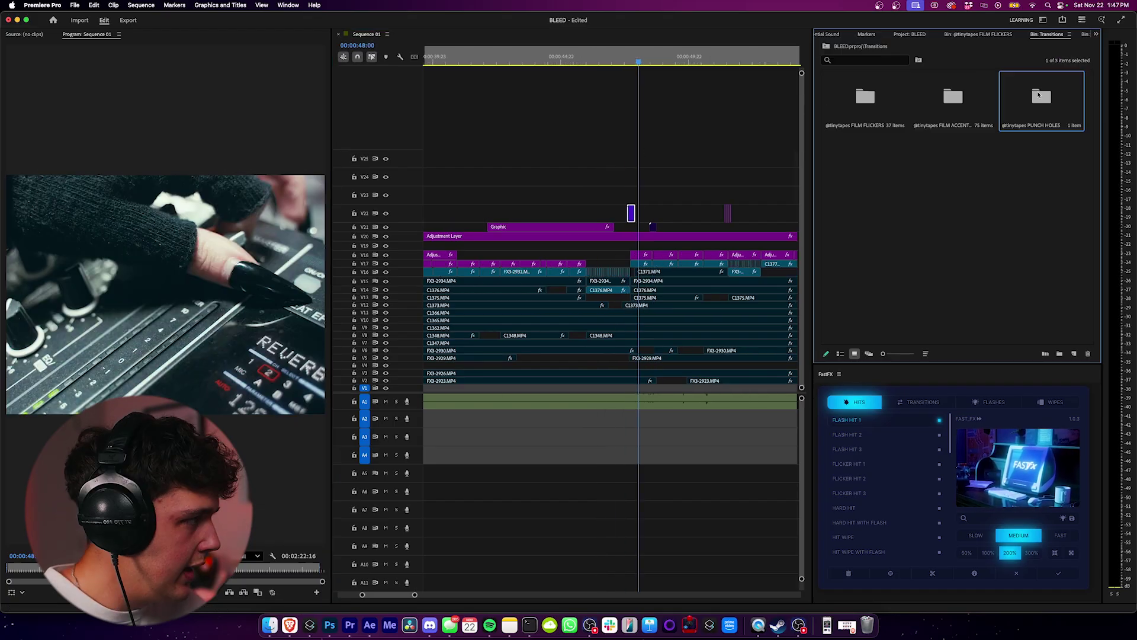
# Place 2 Bold.mov from the FILM ACCENT LINES bin on track V22 over the cut near 00:00:49:10.
pyautogui.click(971, 93)
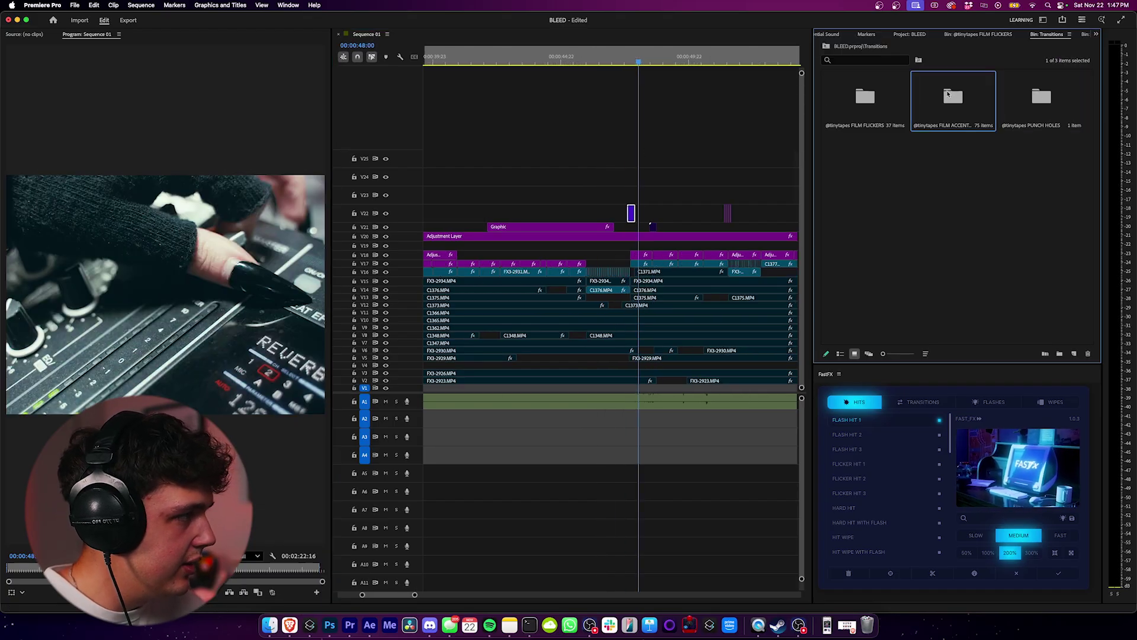
pyautogui.doubleClick(947, 93)
pyautogui.press('-')
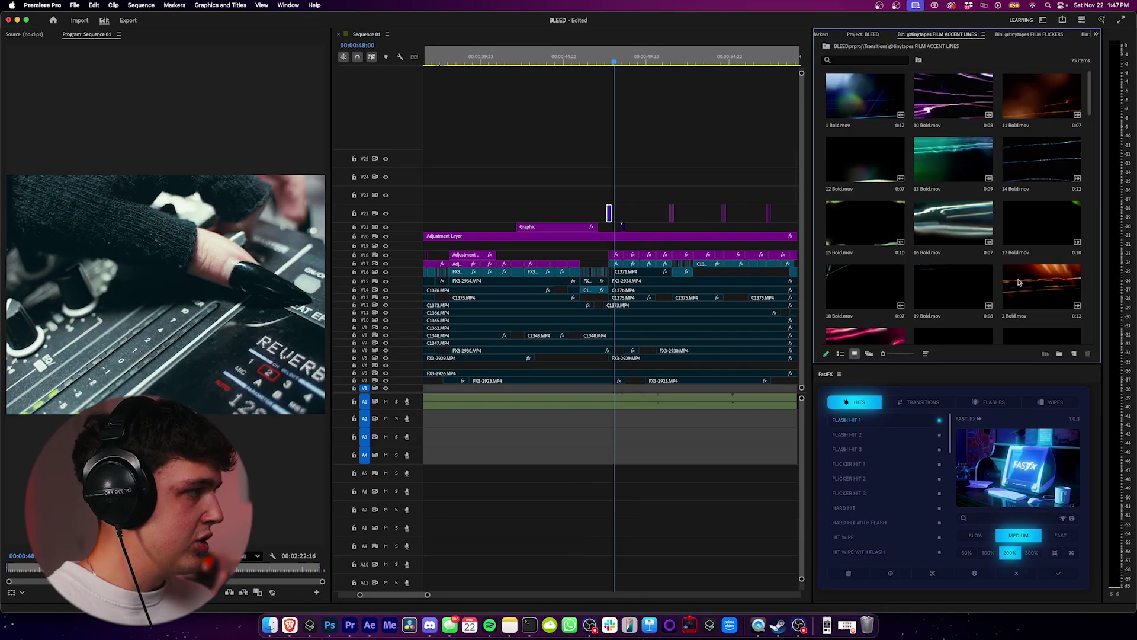
pyautogui.moveTo(1023, 287); pyautogui.dragTo(577, 214)
pyautogui.press('=')
pyautogui.press('=')
pyautogui.click(562, 58)
# Scale the 2 Bold.mov clip up slightly to fill the frame and set its blend mode to Screen.
pyautogui.click(1098, 34)
pyautogui.click(1060, 69)
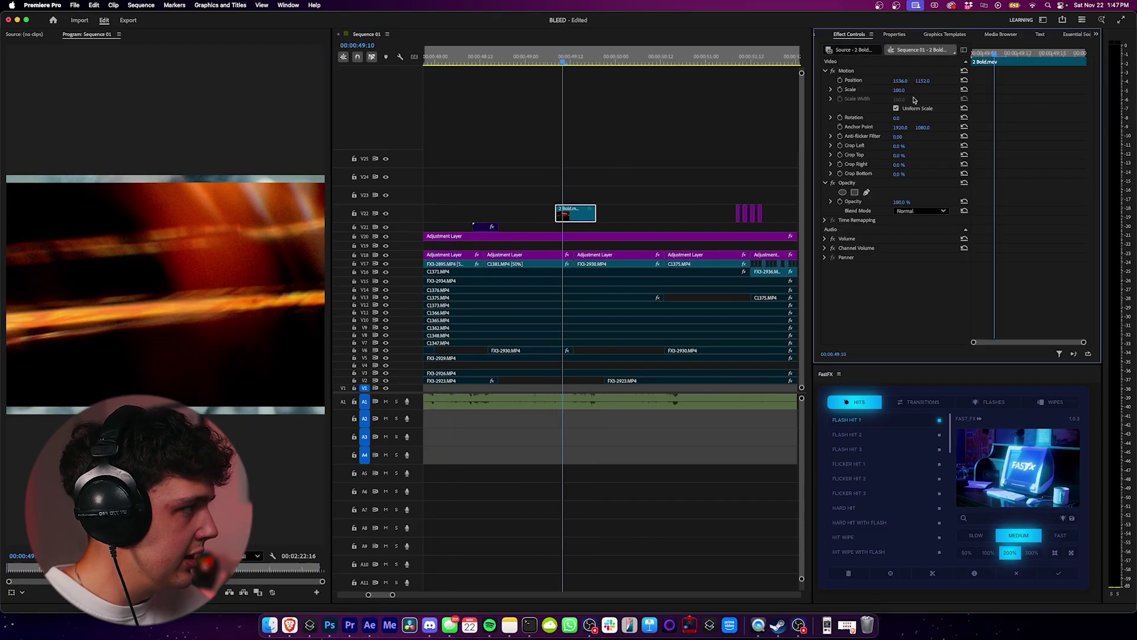
pyautogui.moveTo(899, 90); pyautogui.dragTo(923, 90)
pyautogui.click(921, 211)
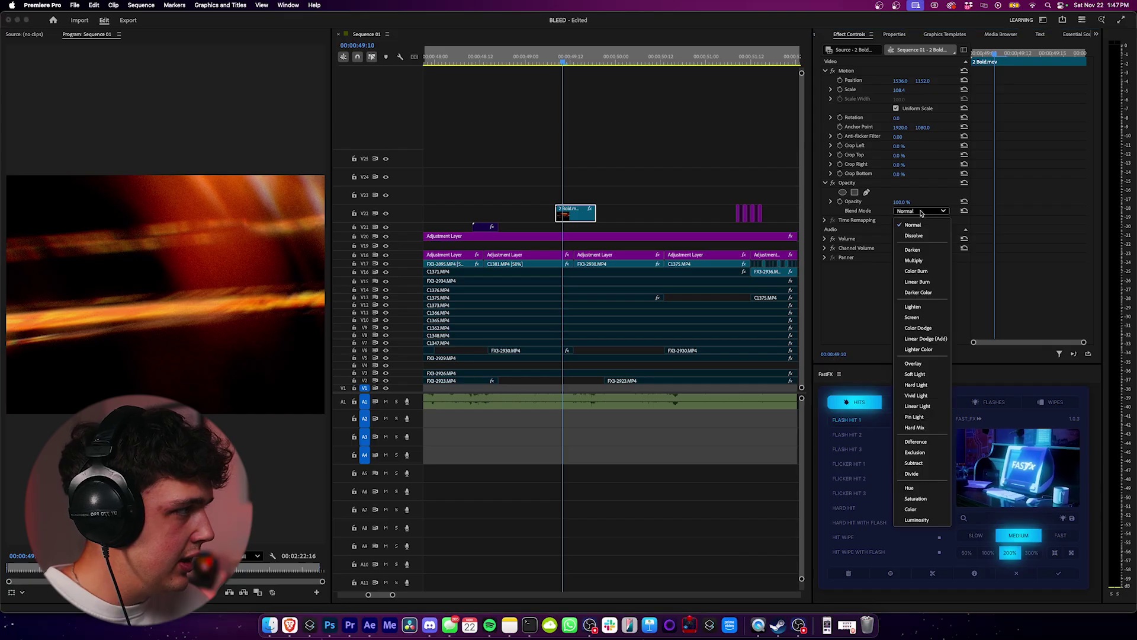
pyautogui.click(913, 317)
# Play back the 2 Bold.mov accent line transition several times from just before the cut.
pyautogui.click(541, 56)
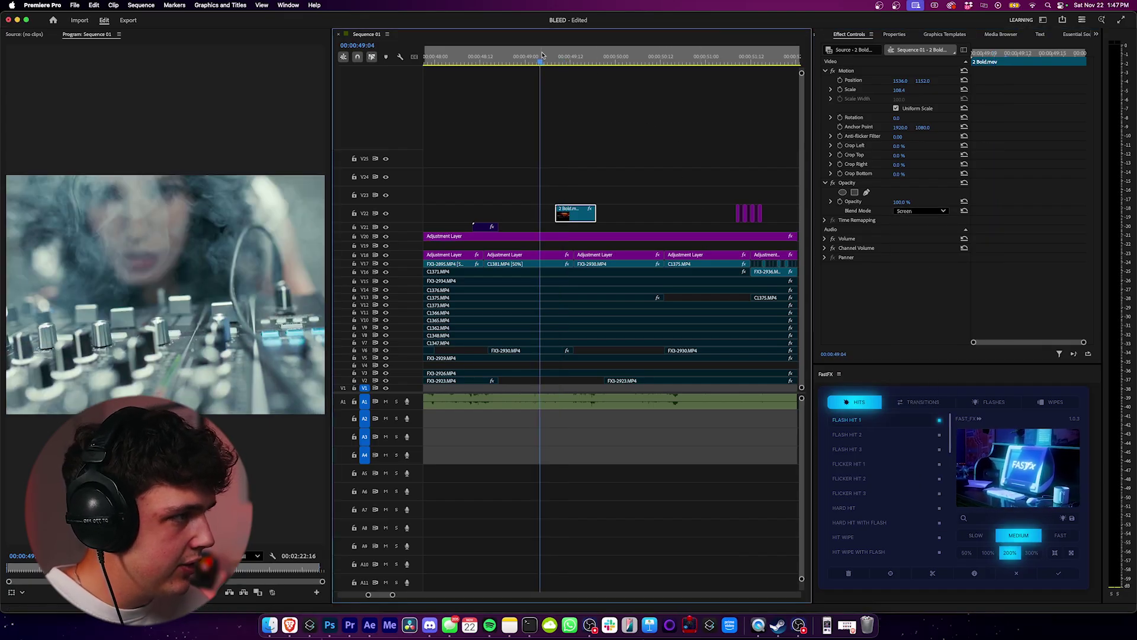
pyautogui.press('space')
pyautogui.click(546, 55)
pyautogui.press('space')
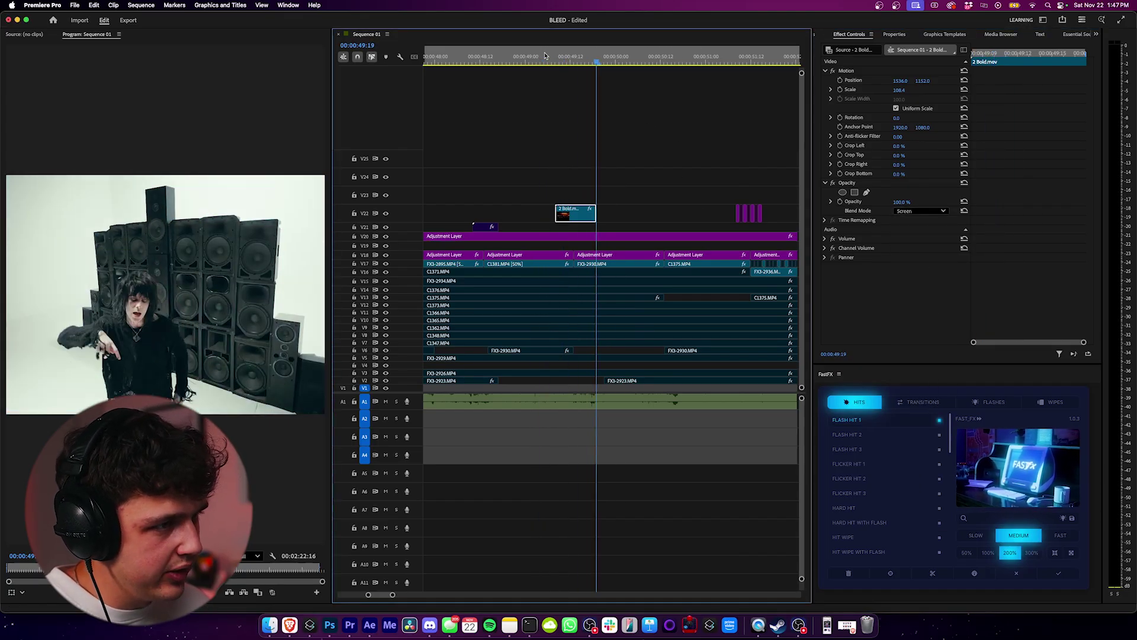
pyautogui.click(545, 55)
pyautogui.press('space')
pyautogui.moveTo(546, 55); pyautogui.dragTo(570, 62)
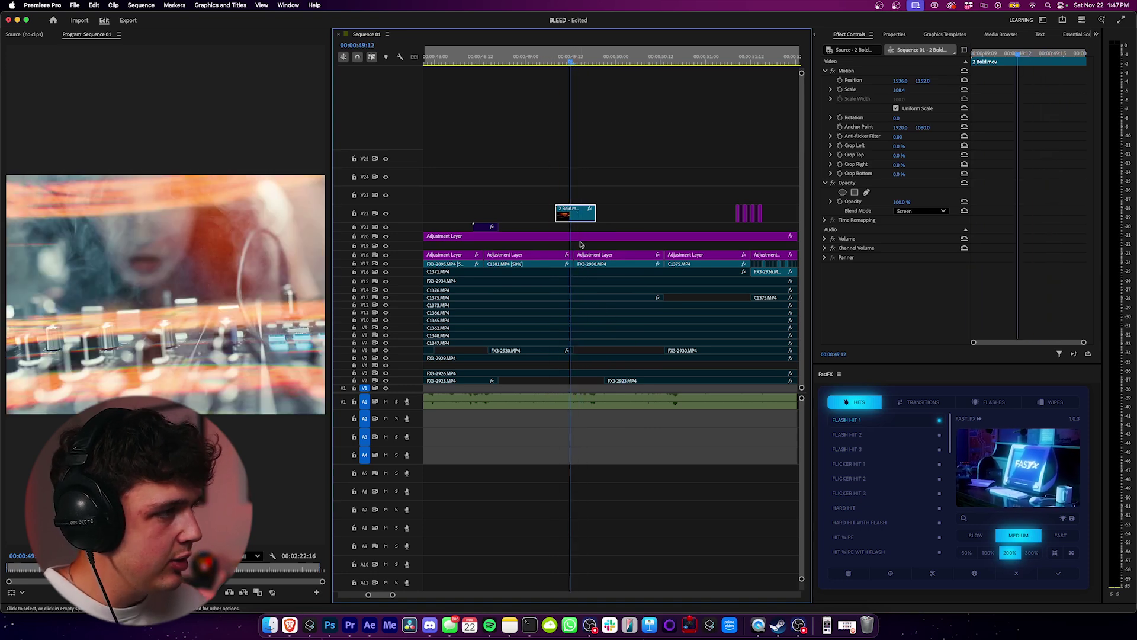
# Open the Lumetri Color hue saturation curves for the 2 Bold.mov clip.
pyautogui.click(1096, 34)
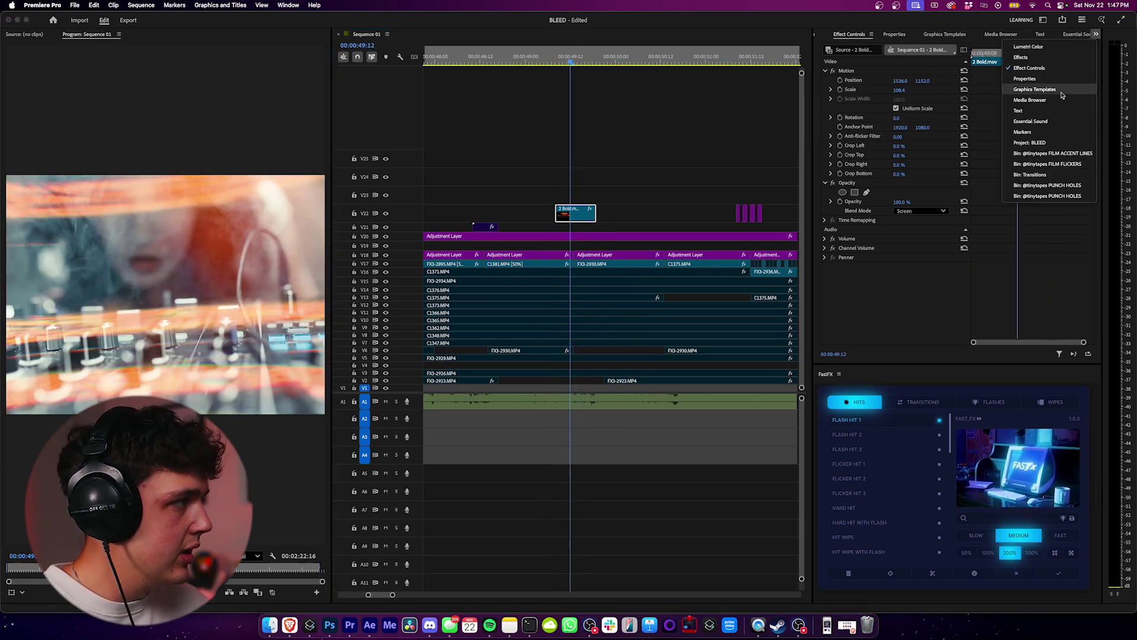
pyautogui.click(1031, 47)
pyautogui.click(823, 100)
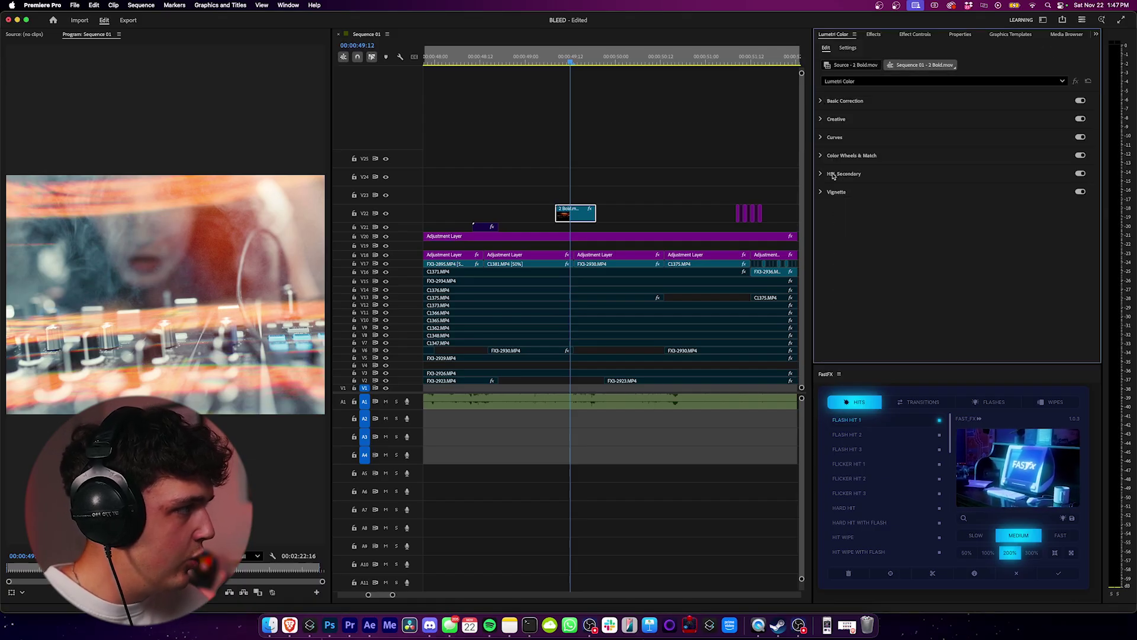
pyautogui.click(829, 137)
pyautogui.scroll(-6, 960, 231)
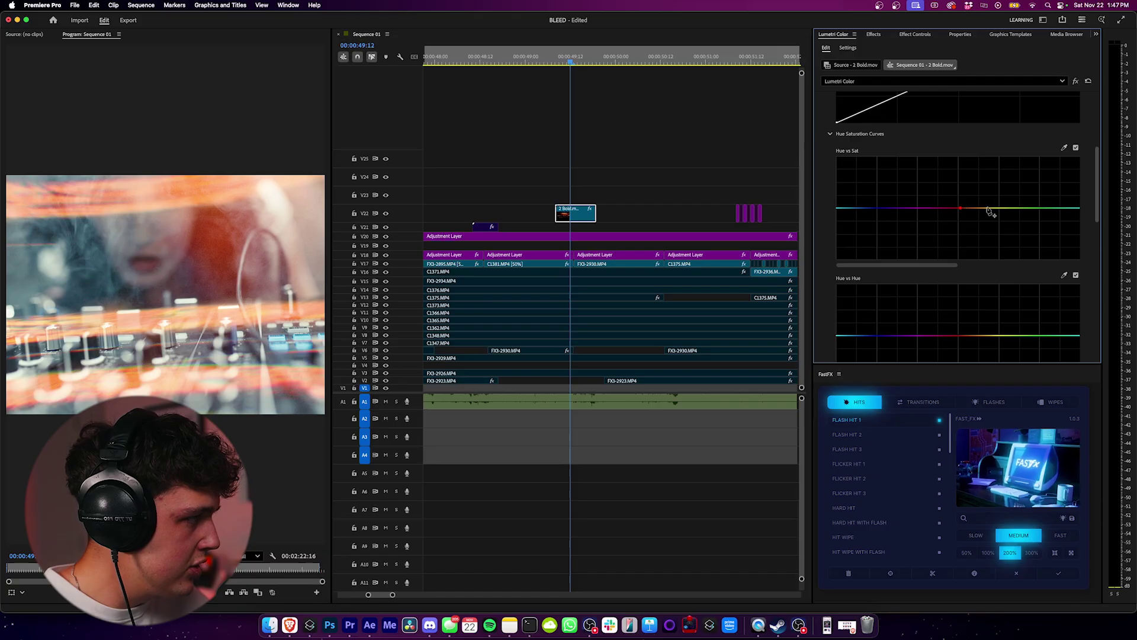
# Try reshaping the red-to-yellow range of the 2 Bold.mov clip's Hue vs Sat curve and undo the edits.
pyautogui.moveTo(960, 216); pyautogui.dragTo(961, 166)
pyautogui.moveTo(983, 208); pyautogui.dragTo(1041, 178)
pyautogui.press('super+z')
pyautogui.press('super+z')
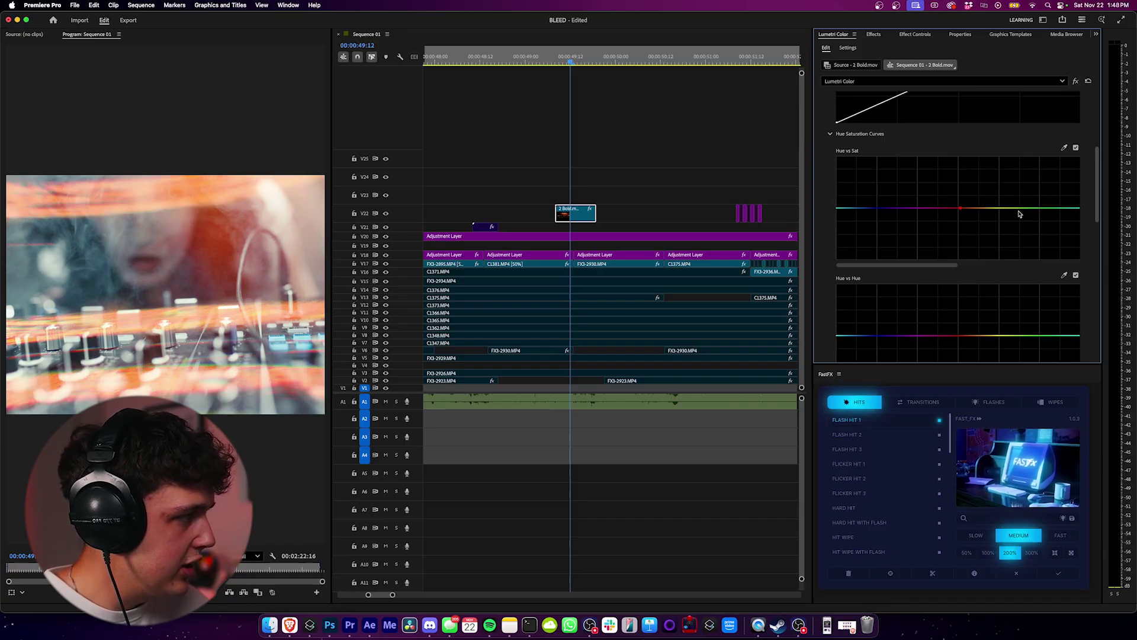
# Shift the 2 Bold.mov clip's orange streaks to green with the Hue vs Hue curve and scrub over the cut.
pyautogui.scroll(-2, 998, 211)
pyautogui.moveTo(927, 282); pyautogui.dragTo(1026, 318)
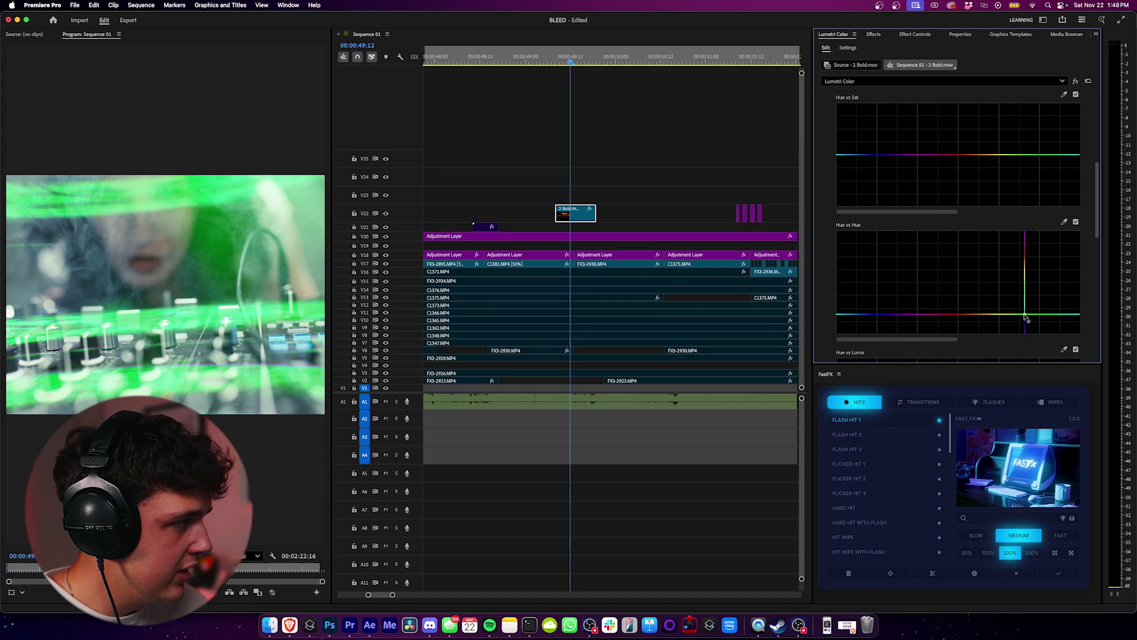
pyautogui.moveTo(536, 59); pyautogui.dragTo(574, 65)
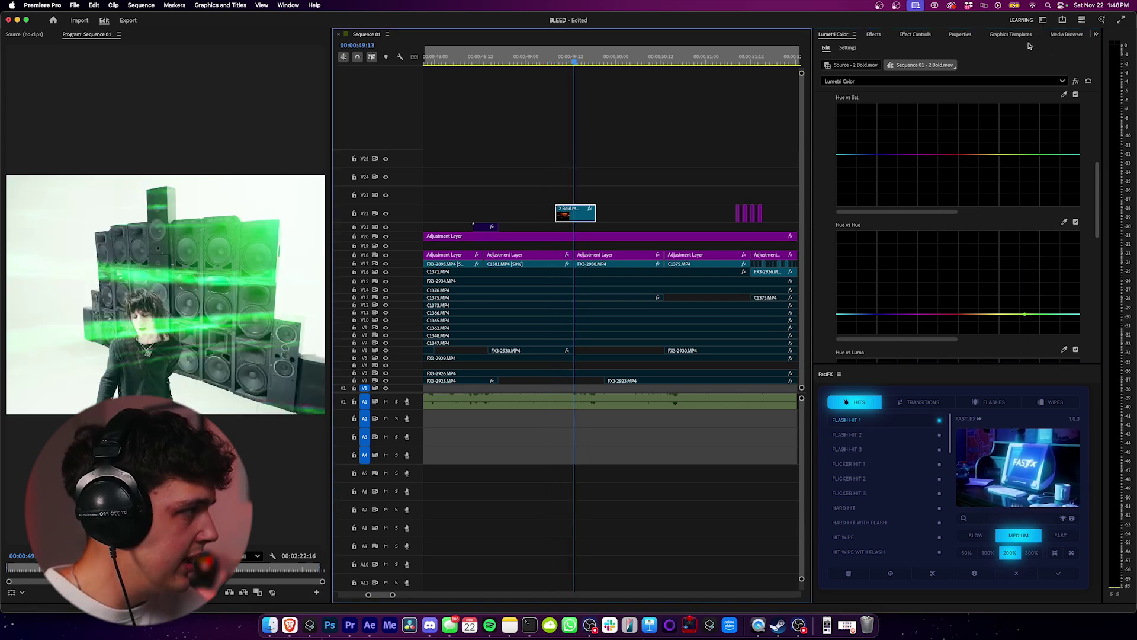
# Set the 2 Bold.mov clip's exposure to 1.6, contrast to -100, saturation to 146.1 and temperature to 43.9.
pyautogui.scroll(10, 848, 104)
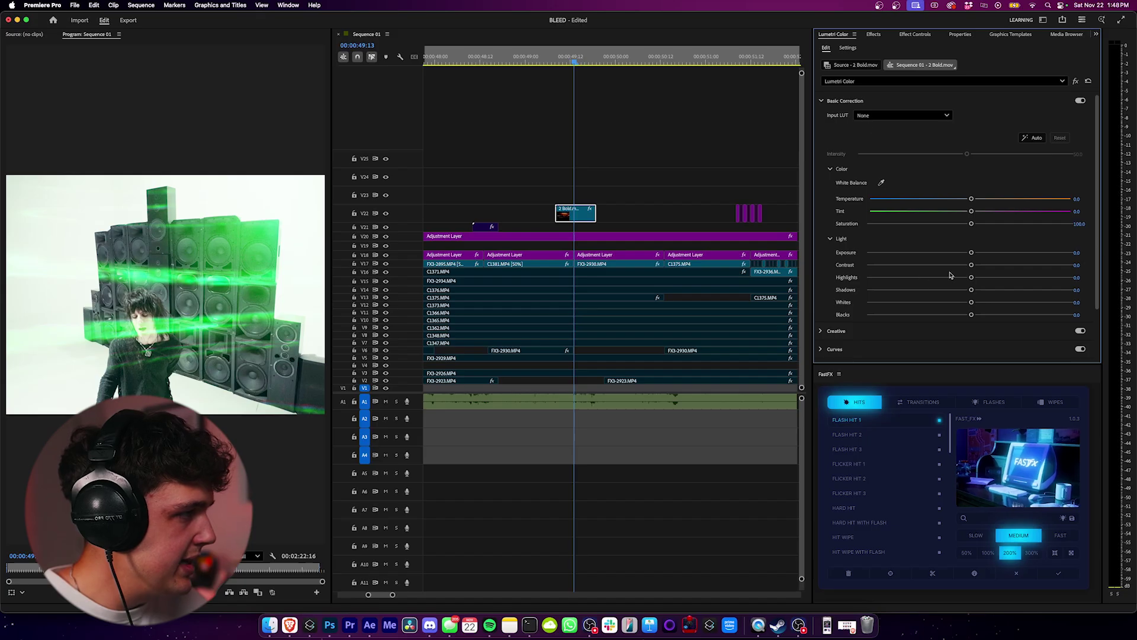
pyautogui.moveTo(978, 254); pyautogui.dragTo(1000, 253)
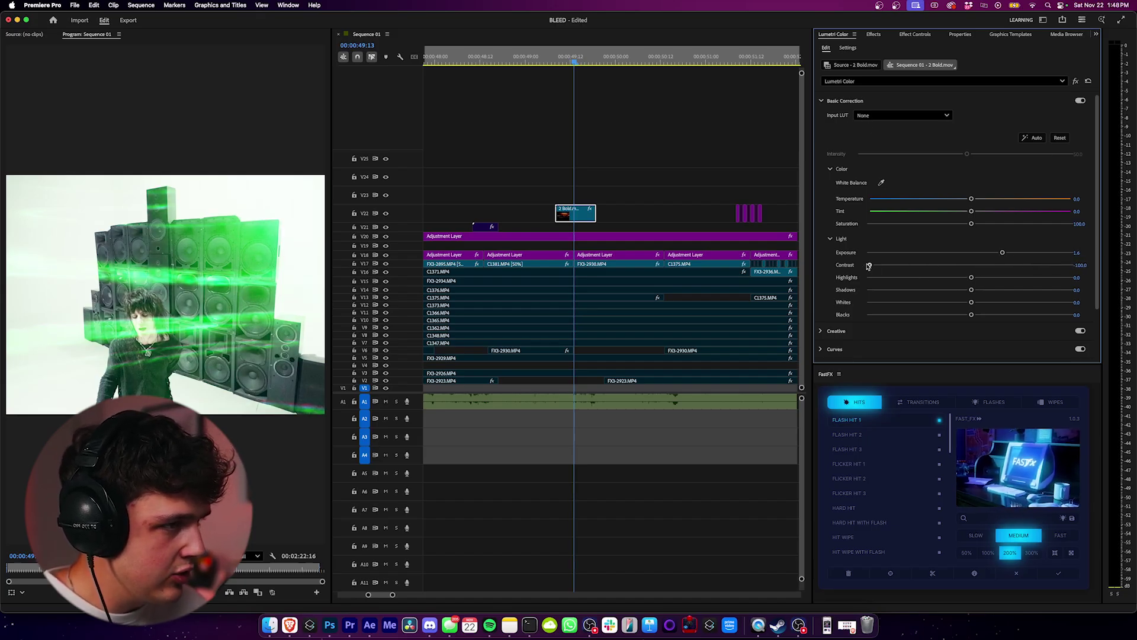
pyautogui.moveTo(872, 266); pyautogui.dragTo(1070, 265)
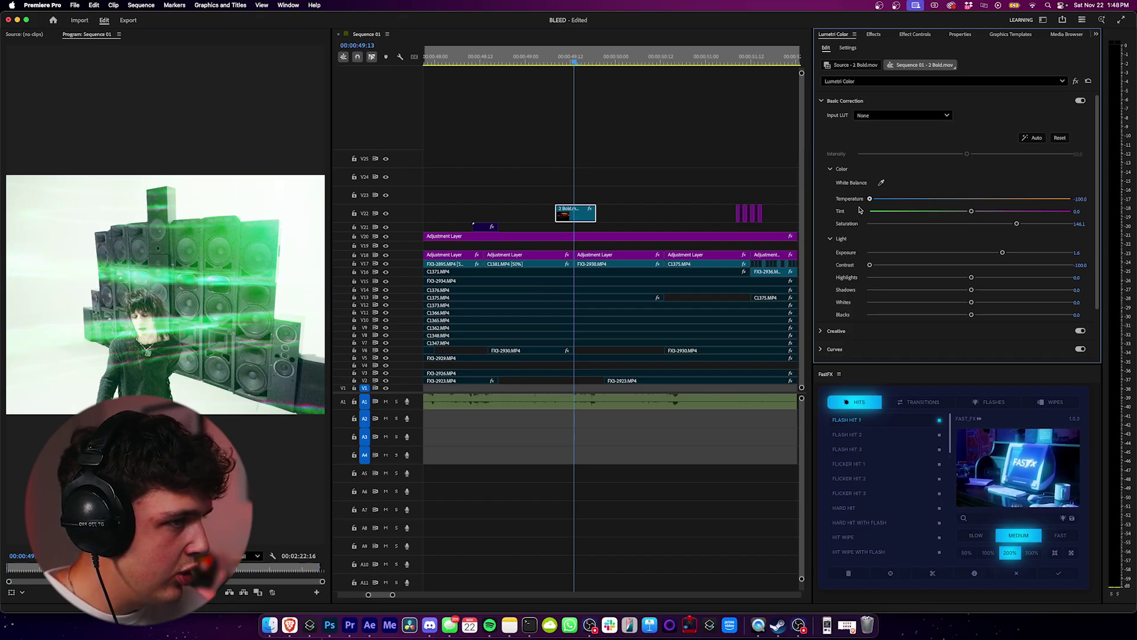
pyautogui.moveTo(870, 199); pyautogui.dragTo(1008, 208)
# Set the 2 Bold.mov clip's blacks to -20.1 and scrub back to the start of the transition.
pyautogui.scroll(-2, 940, 288)
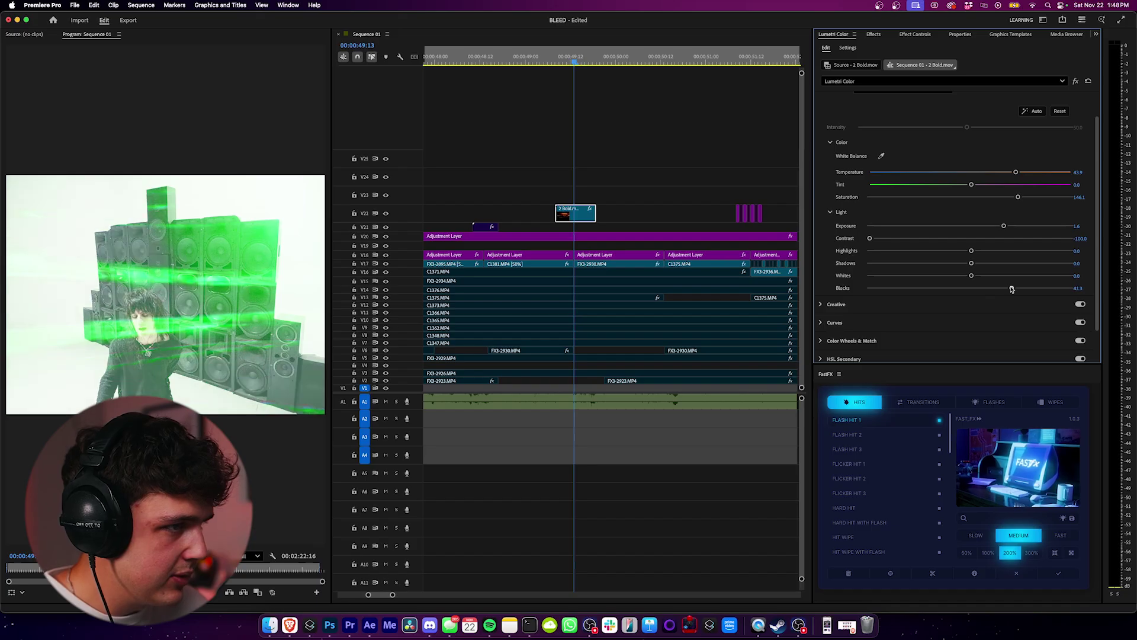
pyautogui.doubleClick(977, 288)
pyautogui.moveTo(972, 290); pyautogui.dragTo(924, 292)
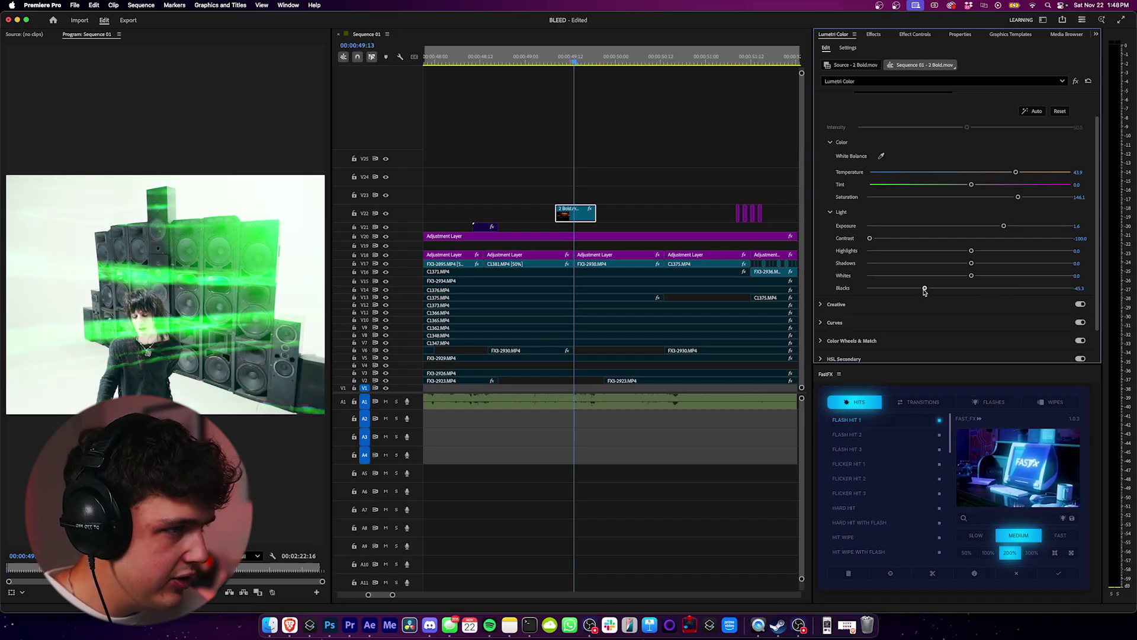
pyautogui.moveTo(574, 61)
pyautogui.mouseDown()
pyautogui.moveTo(553, 59)
pyautogui.moveTo(584, 59)
pyautogui.moveTo(552, 58)
pyautogui.mouseUp()
pyautogui.click(551, 57)
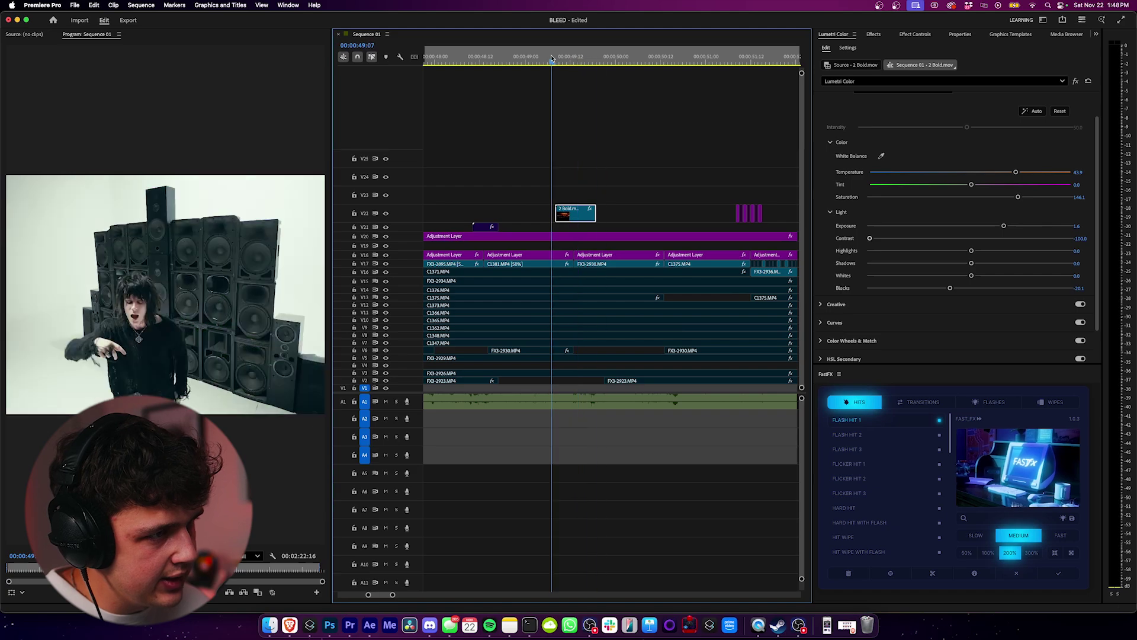
# Review the three overlay folders in the Transitions bin and look through the PUNCH HOLES clips.
pyautogui.click(1096, 33)
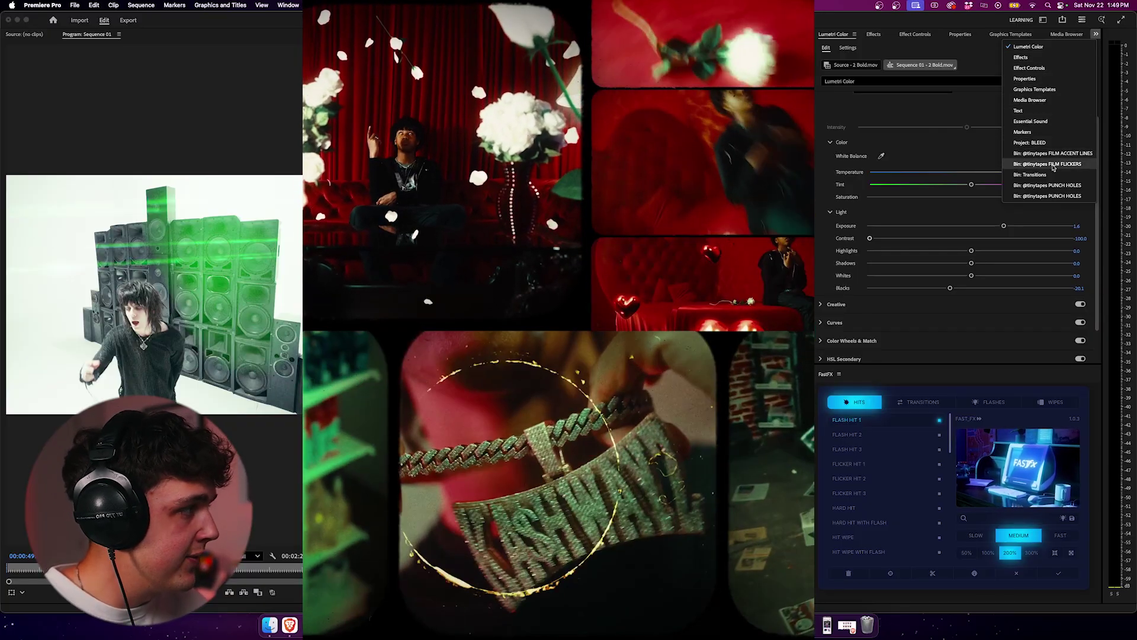
pyautogui.click(1033, 174)
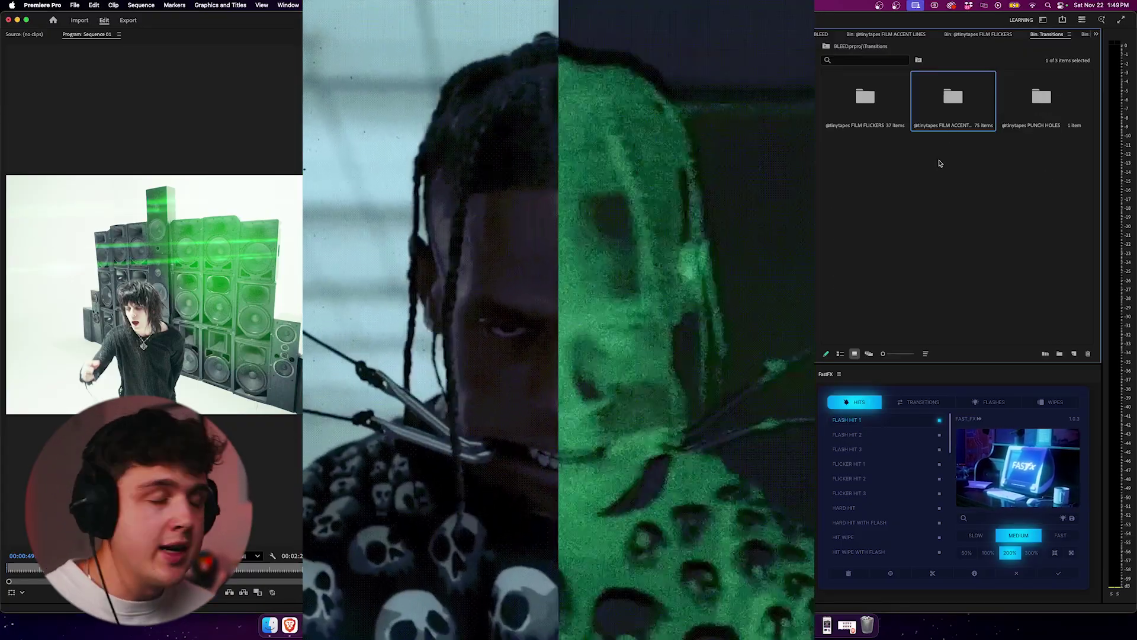
pyautogui.click(939, 163)
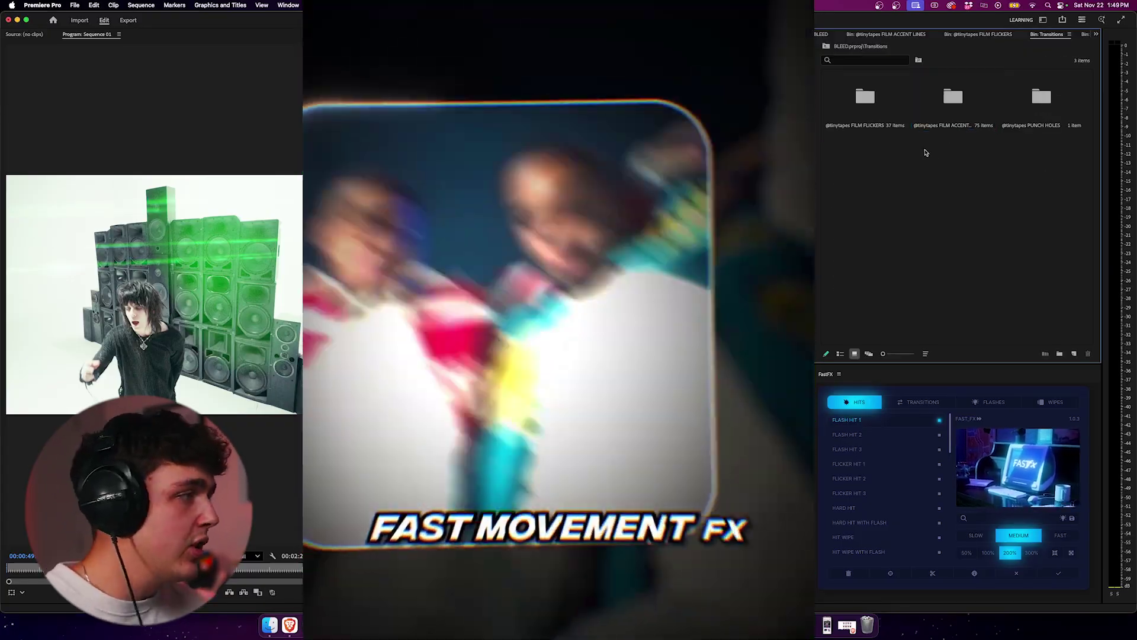
pyautogui.click(864, 95)
pyautogui.click(944, 98)
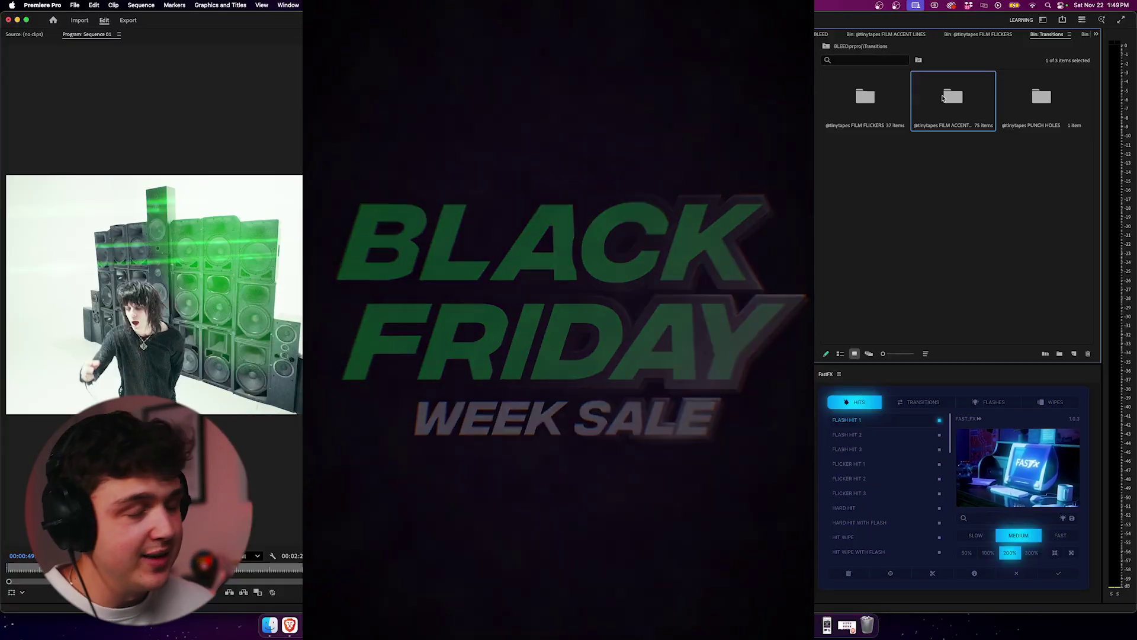
pyautogui.click(1043, 101)
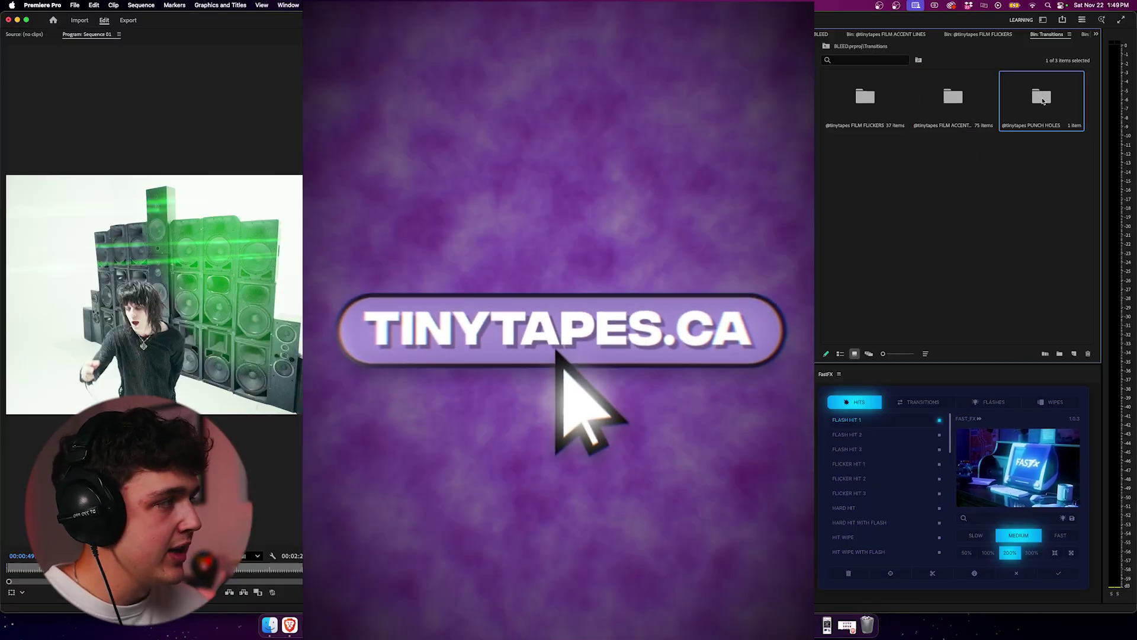
pyautogui.doubleClick(1043, 101)
pyautogui.doubleClick(865, 101)
pyautogui.scroll(-15, 965, 243)
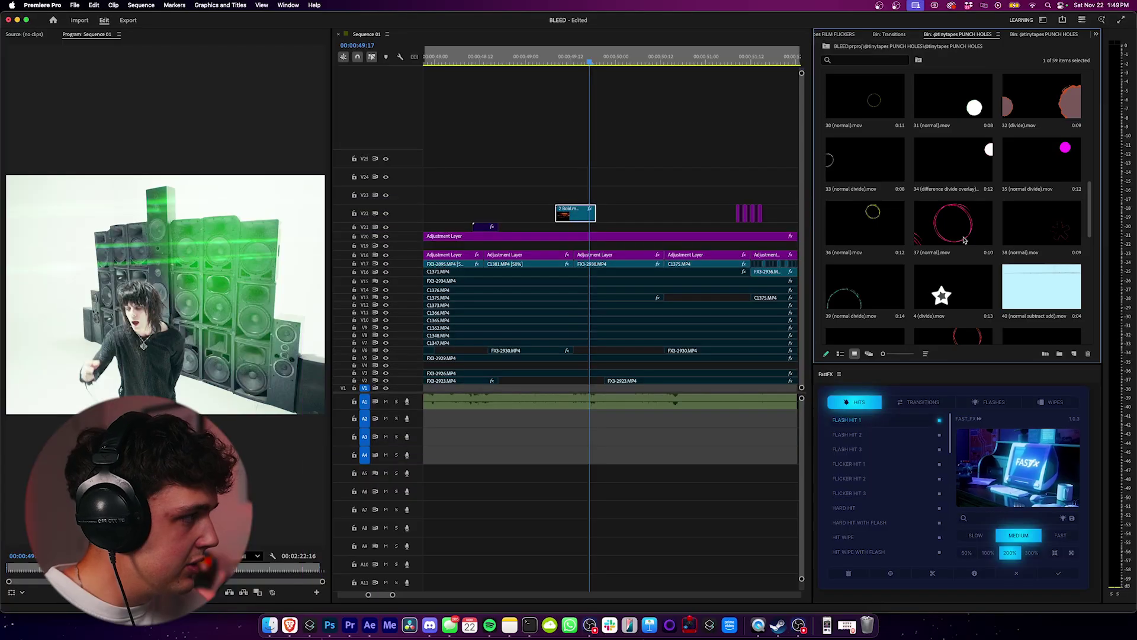
pyautogui.scroll(10, 968, 248)
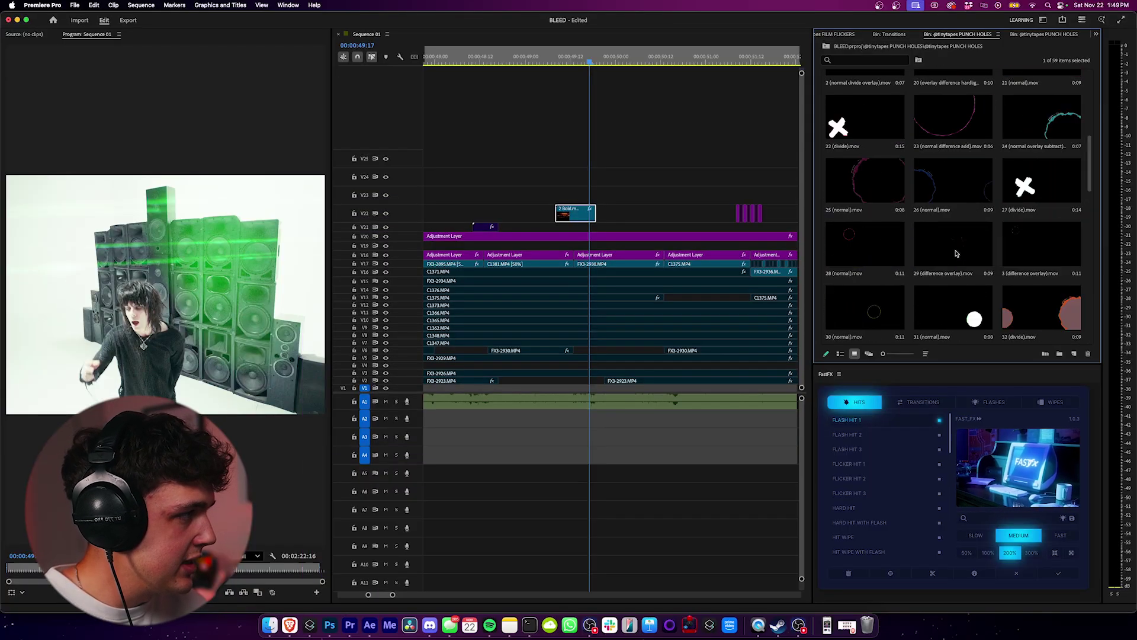
# Look through the clips in the FILM FLICKERS and FILM ACCENT LINES bins.
pyautogui.click(897, 34)
pyautogui.click(852, 35)
pyautogui.scroll(-4, 964, 166)
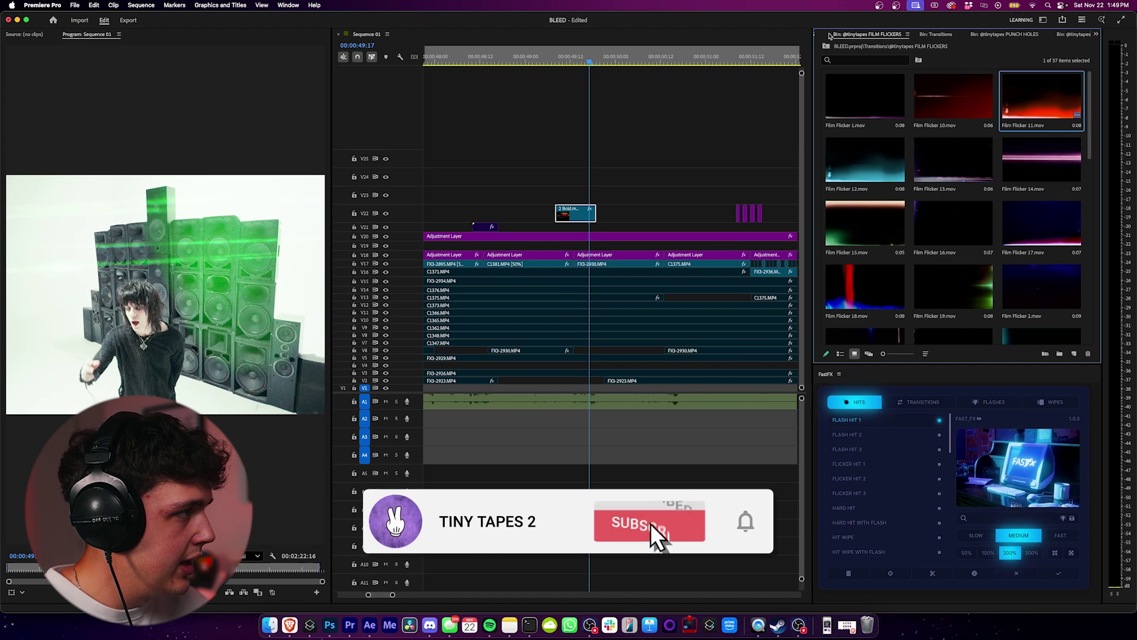
pyautogui.scroll(-8, 920, 155)
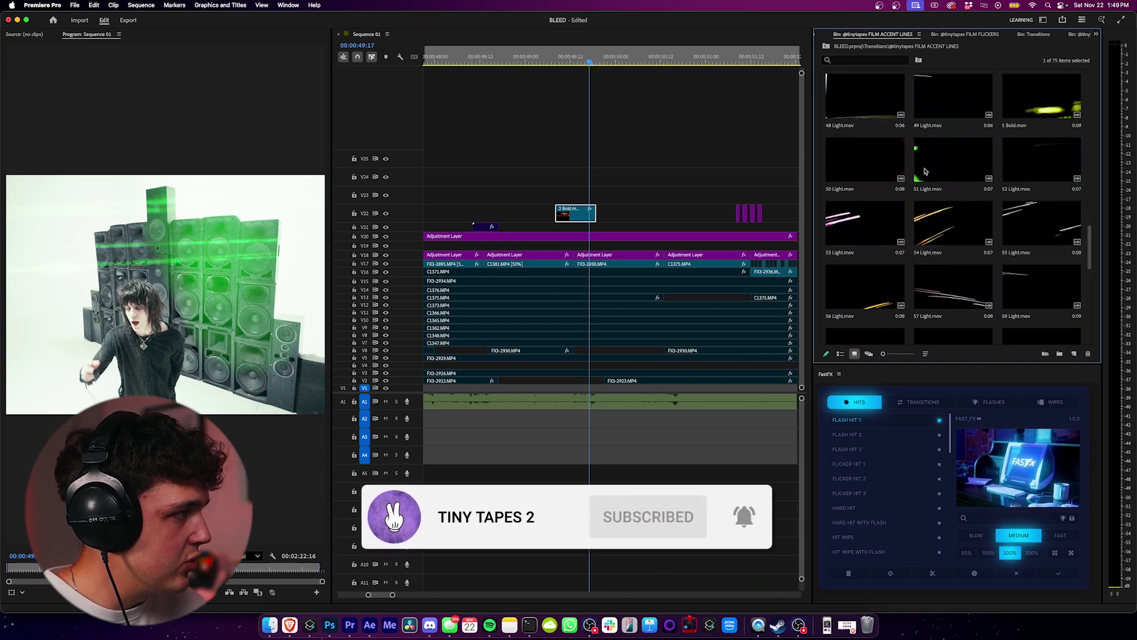
# Try the 5 Bold.mov accent line over the cut near 00:00:48:13, and delete both it and the 2 Bold.mov clip.
pyautogui.moveTo(1049, 222)
pyautogui.mouseDown()
pyautogui.moveTo(589, 198)
pyautogui.moveTo(475, 208)
pyautogui.mouseUp()
pyautogui.moveTo(472, 62); pyautogui.dragTo(481, 77)
pyautogui.click(570, 60)
pyautogui.press('Delete')
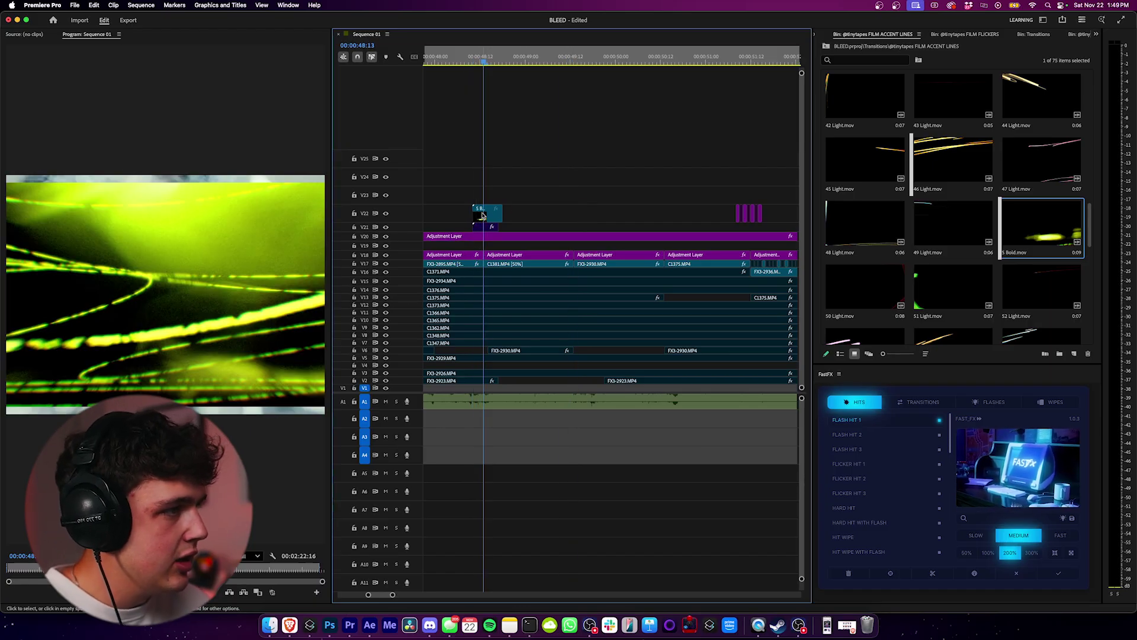
pyautogui.click(482, 214)
pyautogui.press('Delete')
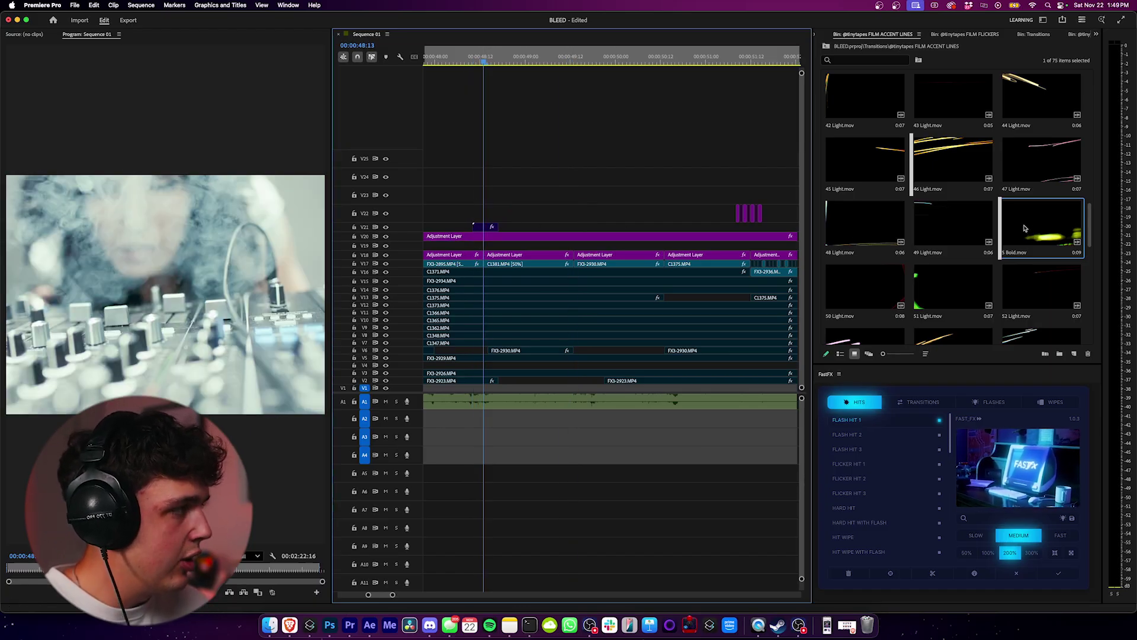
# Place the 46 Light.mov accent line on V22 over the cut at 00:00:48:13, with scale 109.9 and the Screen blend mode.
pyautogui.moveTo(947, 161); pyautogui.dragTo(517, 154)
pyautogui.moveTo(476, 212); pyautogui.dragTo(489, 218)
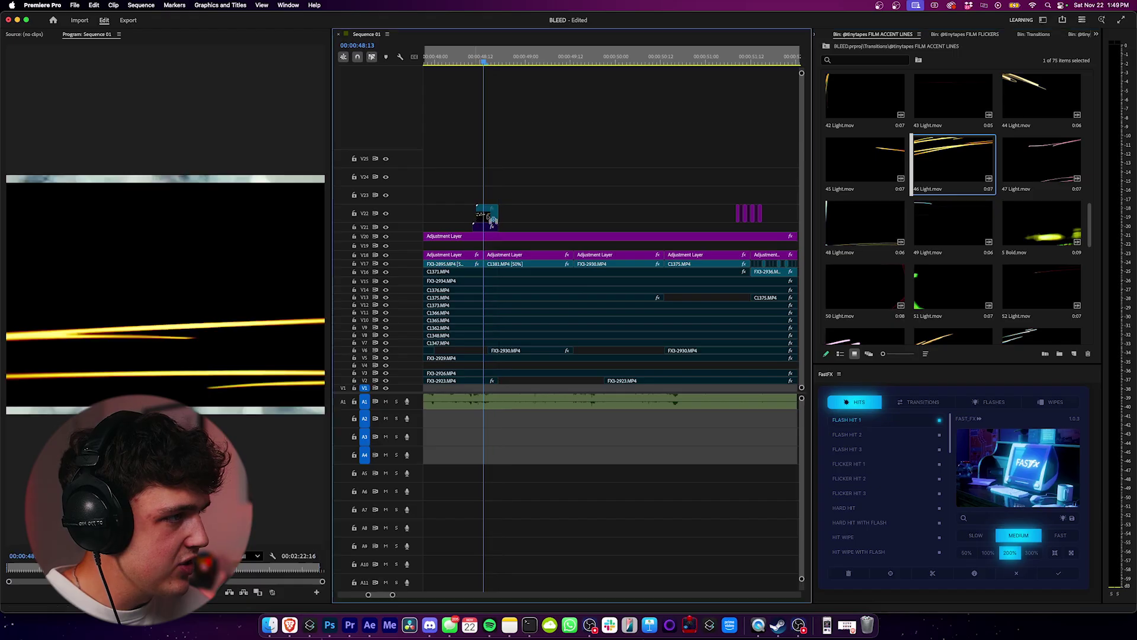
pyautogui.click(1096, 36)
pyautogui.click(1042, 48)
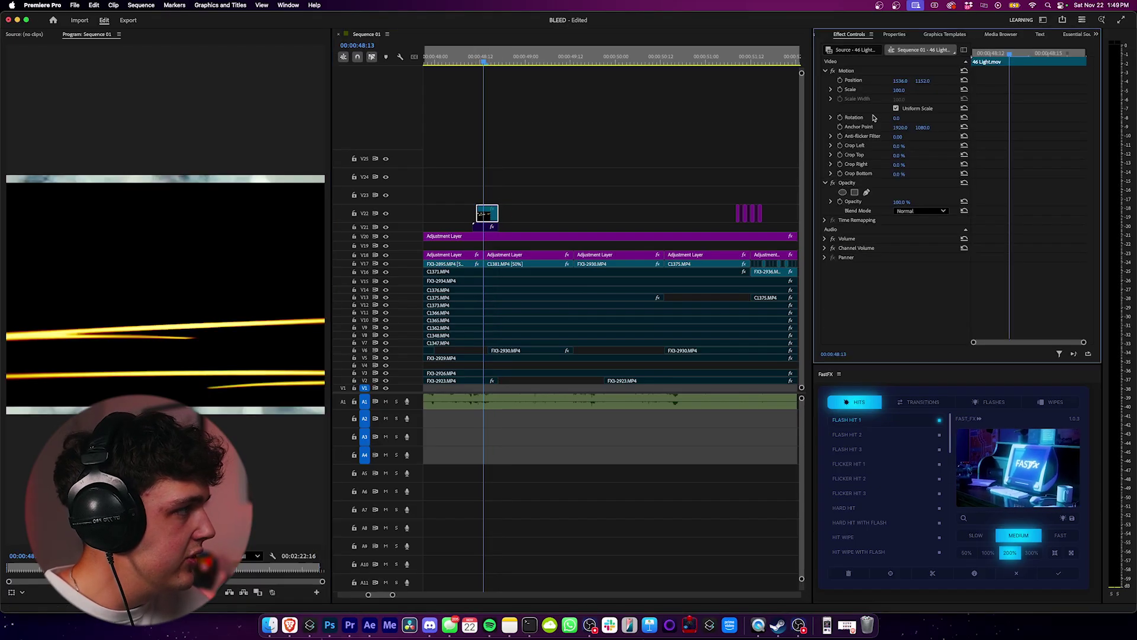
pyautogui.moveTo(899, 90); pyautogui.dragTo(902, 91)
pyautogui.click(921, 211)
pyautogui.click(920, 317)
pyautogui.moveTo(485, 57); pyautogui.dragTo(489, 61)
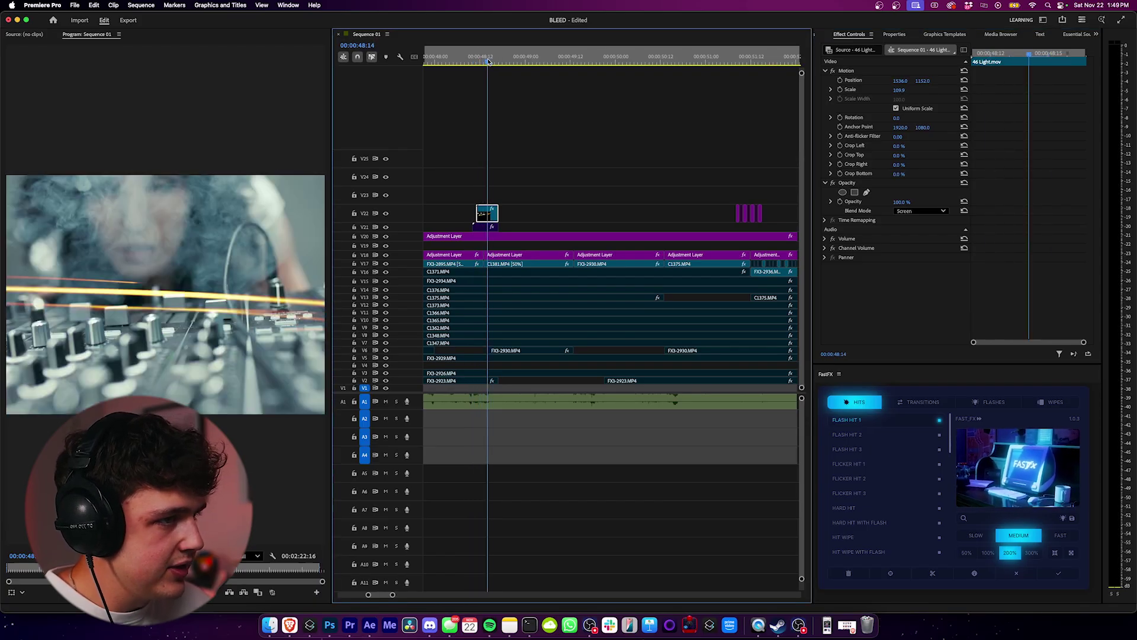
# Add Film Flicker 11.mov from the FILM FLICKERS bin on V22 over the cut near 00:00:49:13.
pyautogui.click(1097, 34)
pyautogui.click(1054, 190)
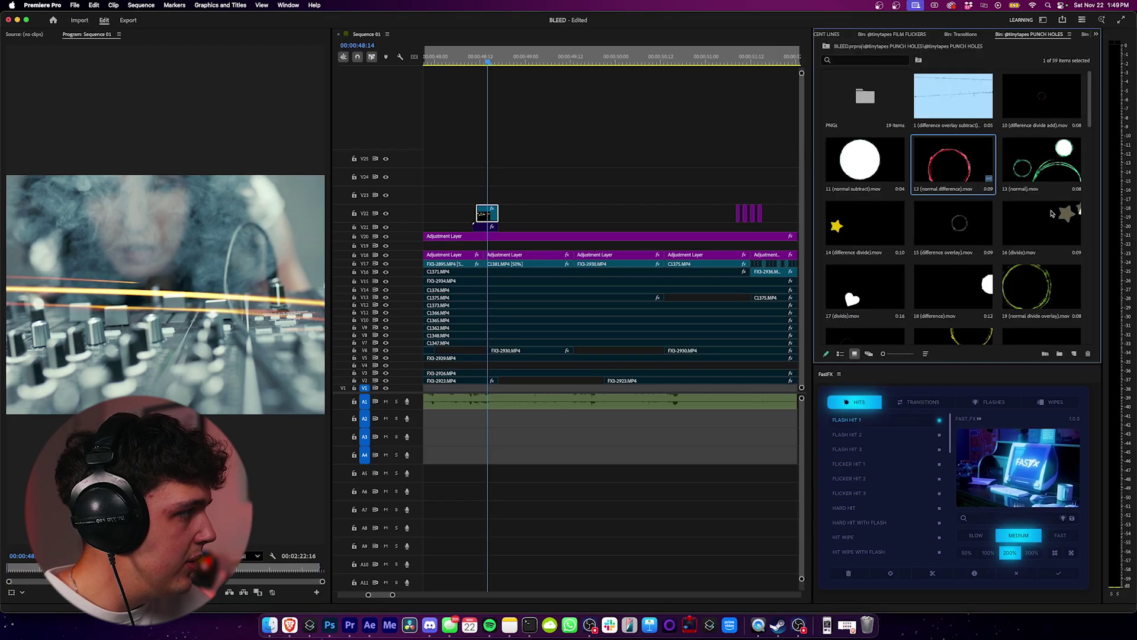
pyautogui.click(961, 34)
pyautogui.click(900, 34)
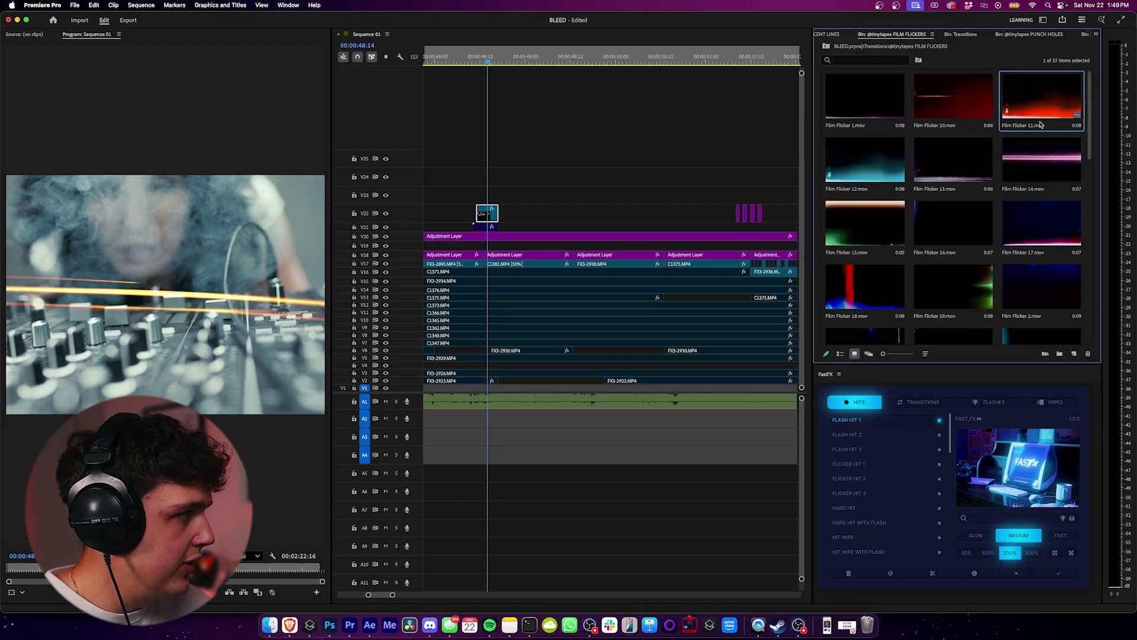
pyautogui.moveTo(1038, 119); pyautogui.dragTo(566, 215)
pyautogui.click(573, 56)
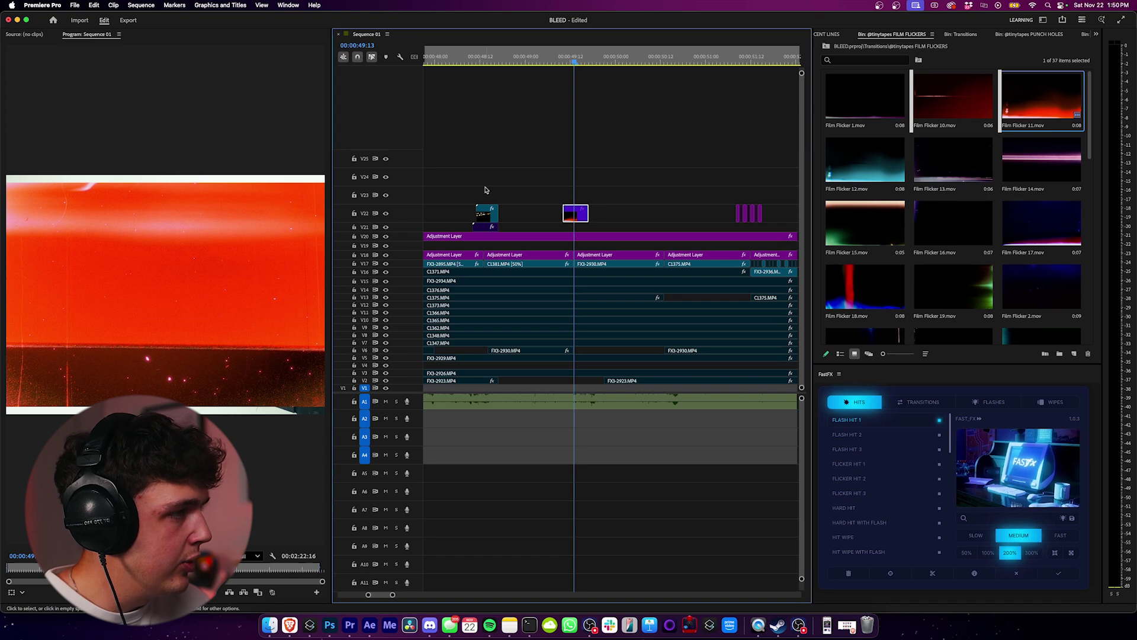
# Copy the 46 Light.mov clip's motion and opacity attributes onto Film Flicker 11.mov and play back the transition.
pyautogui.click(483, 58)
pyautogui.click(491, 212)
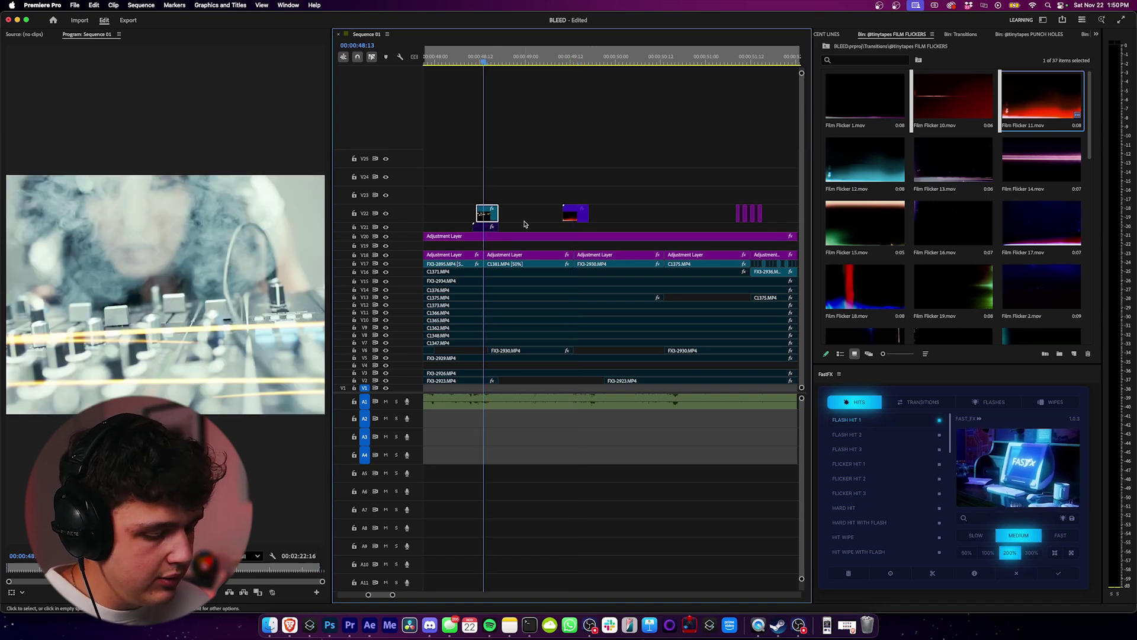
pyautogui.click(569, 55)
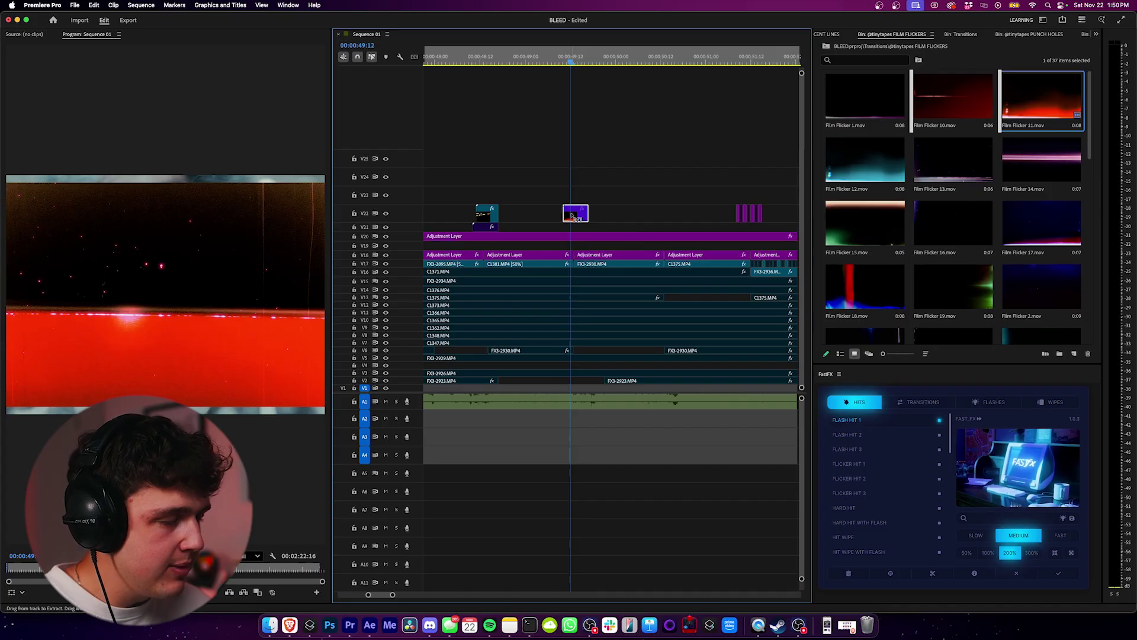
pyautogui.press('super+alt+v')
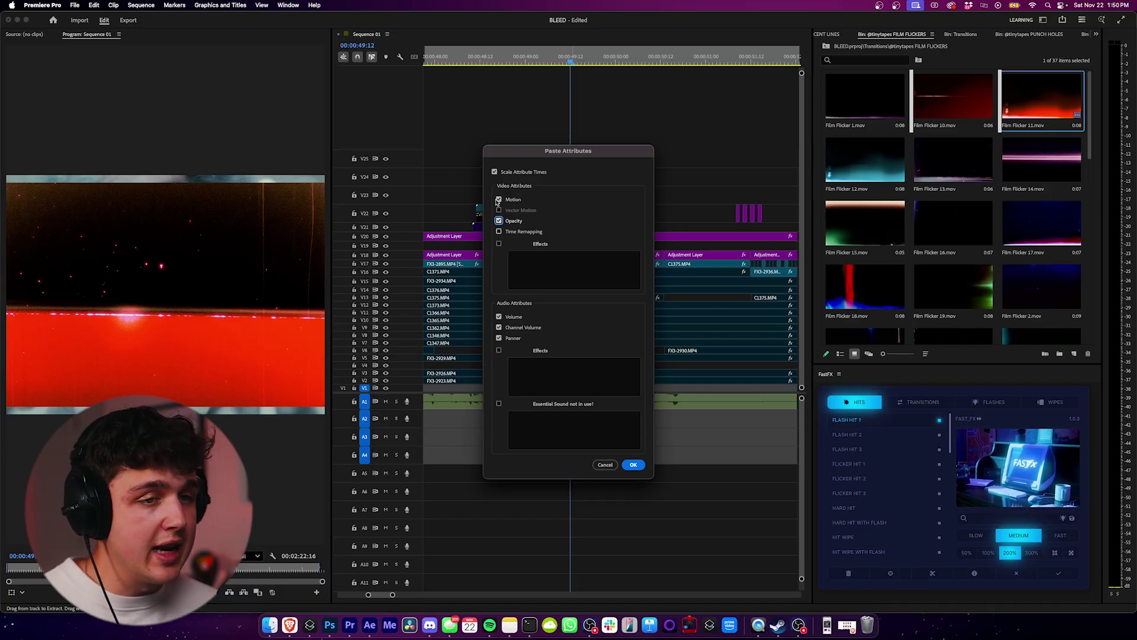
pyautogui.click(634, 465)
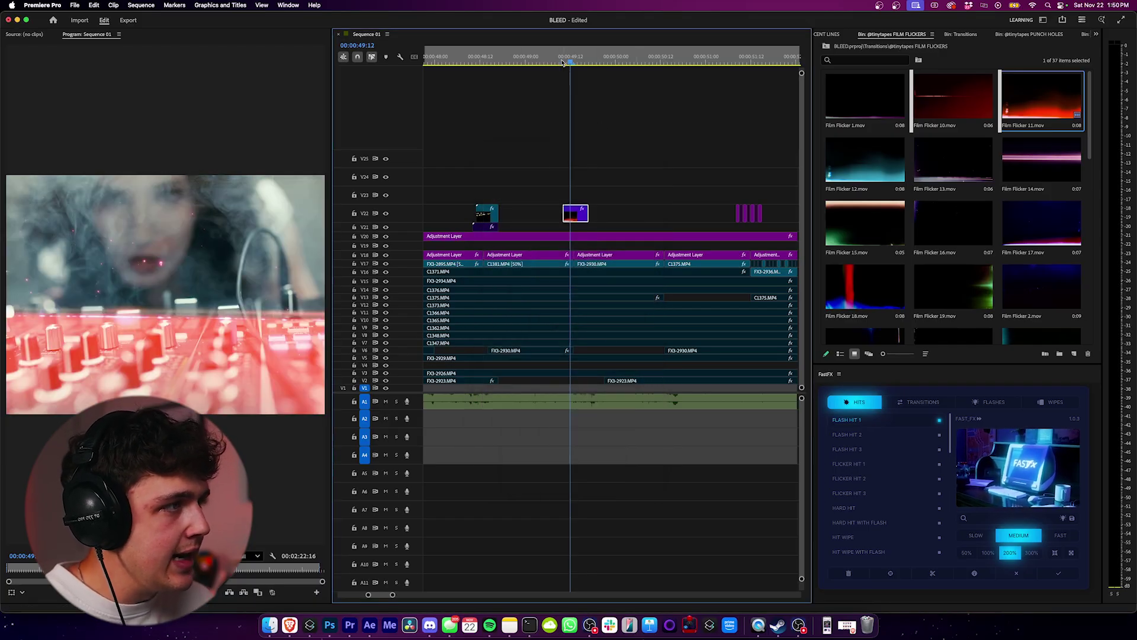
pyautogui.click(558, 61)
pyautogui.press('space')
pyautogui.click(561, 63)
pyautogui.press('space')
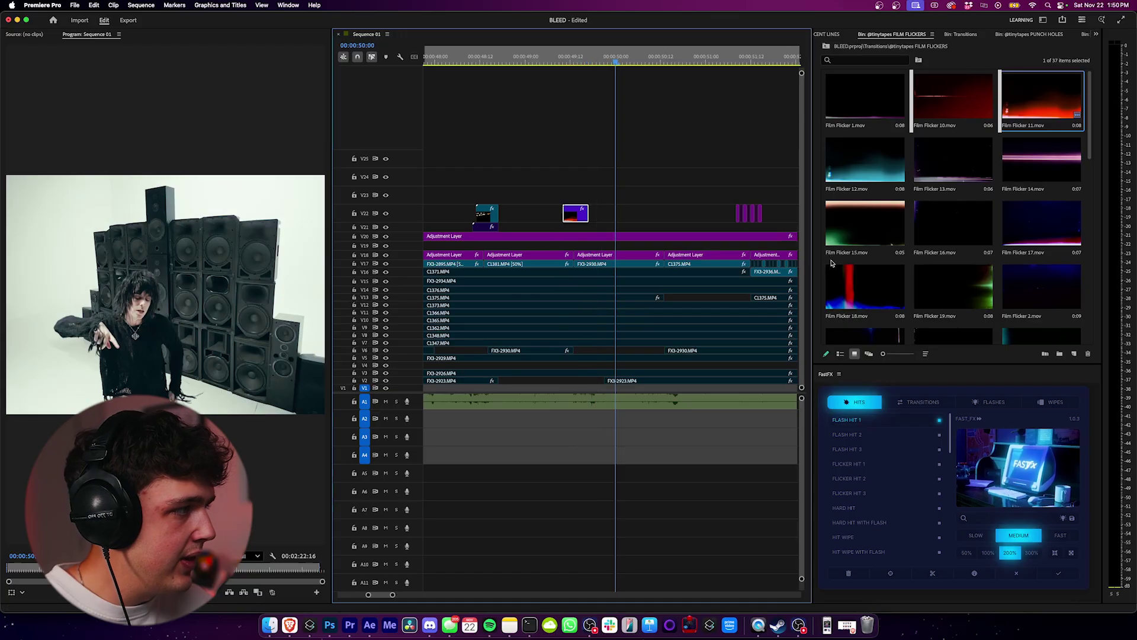
# Place Film Flicker 24.mov on V22 over the cut near 00:00:50:12, paste the copied attributes onto it and play it back.
pyautogui.scroll(-3, 881, 291)
pyautogui.moveTo(946, 233); pyautogui.dragTo(661, 213)
pyautogui.click(662, 62)
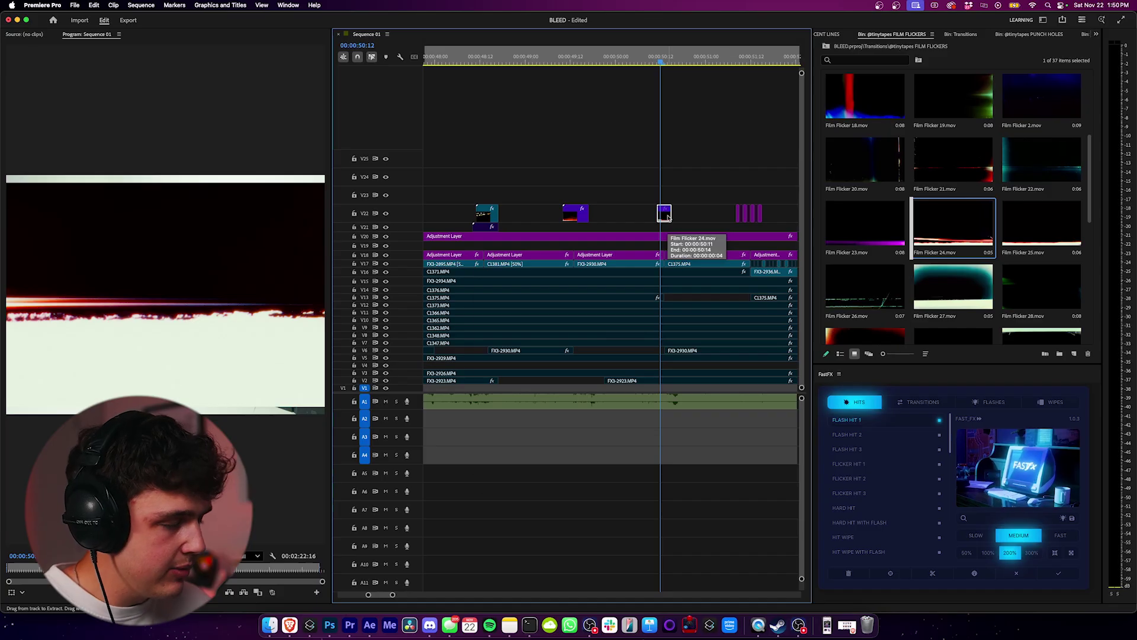
pyautogui.press('alt+super+v')
pyautogui.press('Return')
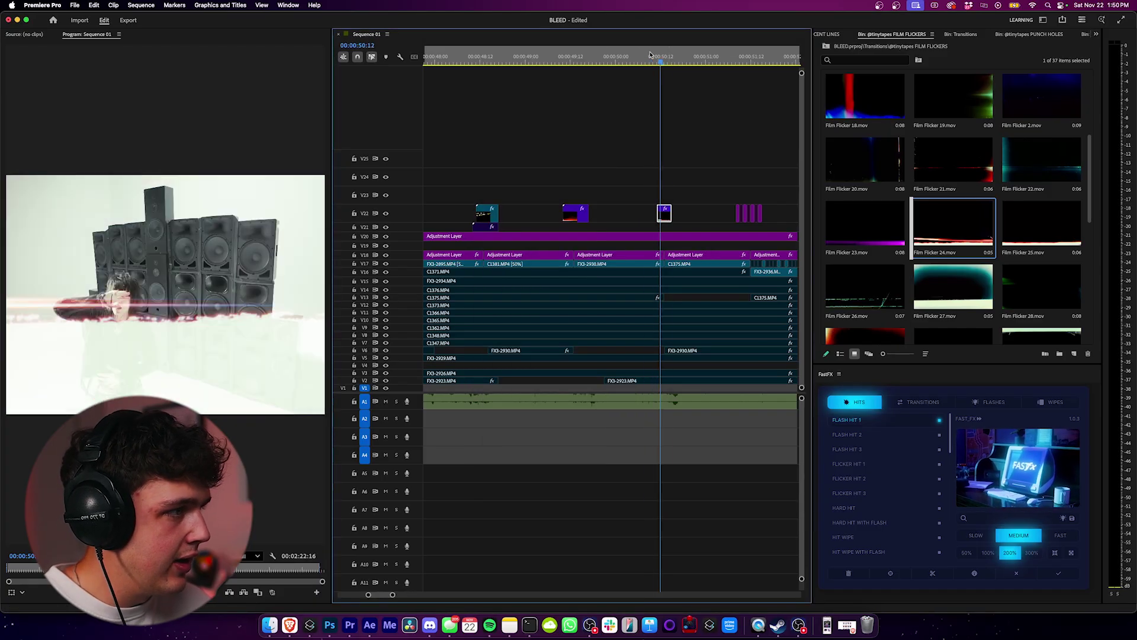
pyautogui.click(651, 56)
pyautogui.press('space')
pyautogui.press('space')
# Place punch-hole clip 20 (overlay difference) on V22 over the cut at 00:00:52:19 and apply the copied attributes, checking the playback.
pyautogui.scroll(-3, 666, 148)
pyautogui.hscroll(3, 667, 147)
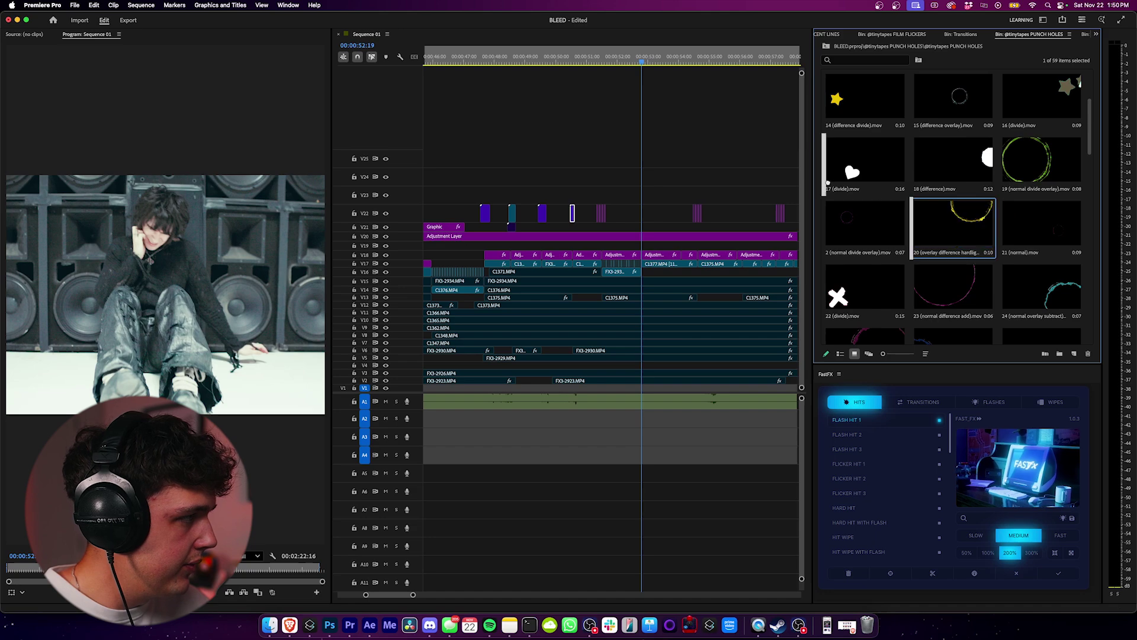
pyautogui.moveTo(955, 224); pyautogui.dragTo(777, 178)
pyautogui.moveTo(642, 217); pyautogui.dragTo(644, 218)
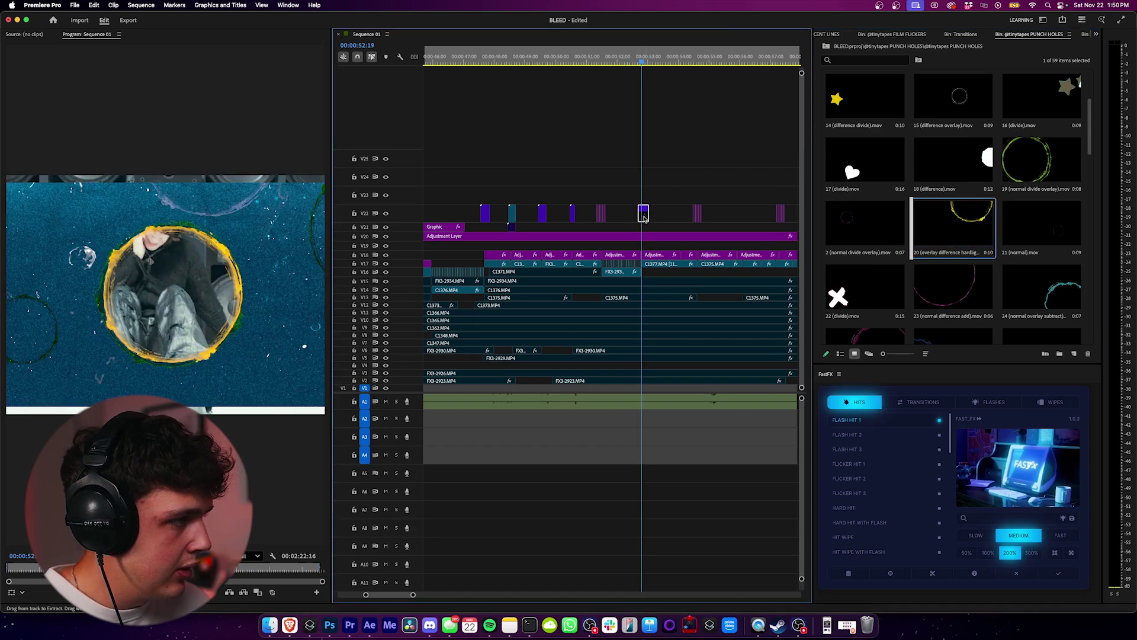
pyautogui.press('super+alt+v')
pyautogui.click(634, 465)
pyautogui.click(636, 57)
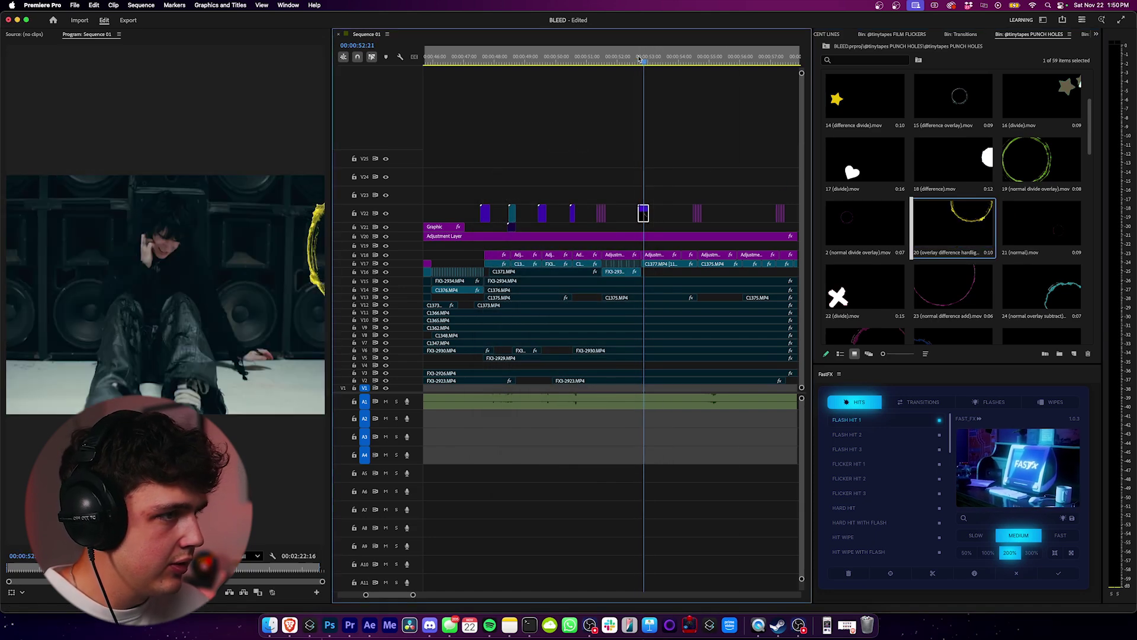
pyautogui.press('space')
# Place the punch-hole clip 25 (normal).mov on V22 over the cut ending C1377.MP4, paste the copied attributes and play it back.
pyautogui.scroll(-3, 971, 201)
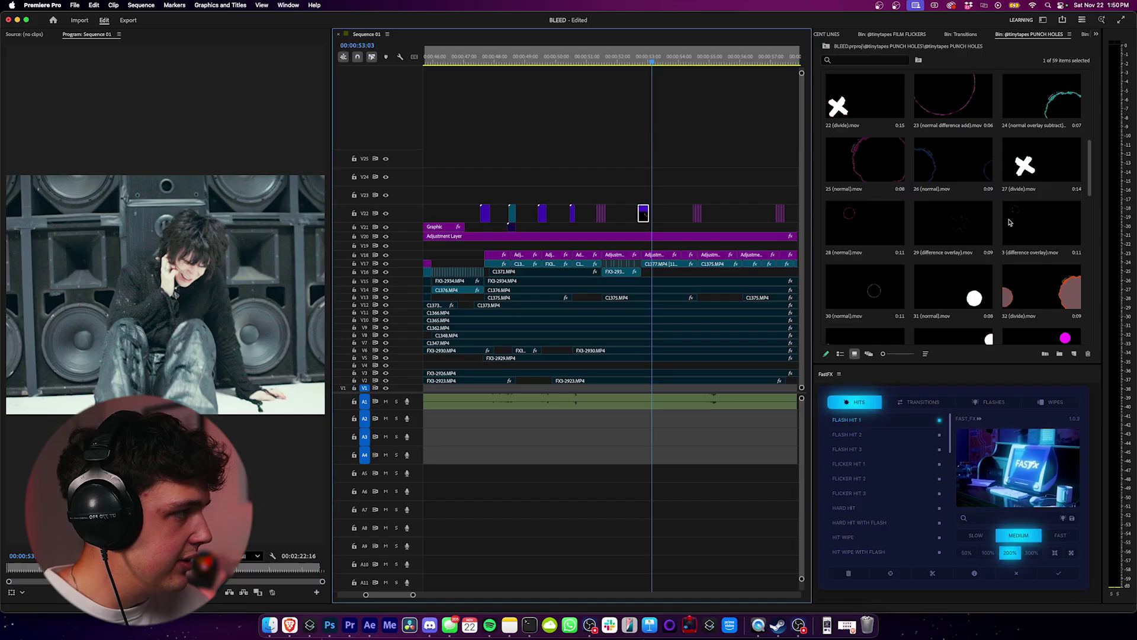
pyautogui.click(856, 166)
pyautogui.keyDown('alt'); pyautogui.scroll(3, 687, 221); pyautogui.keyUp('alt')
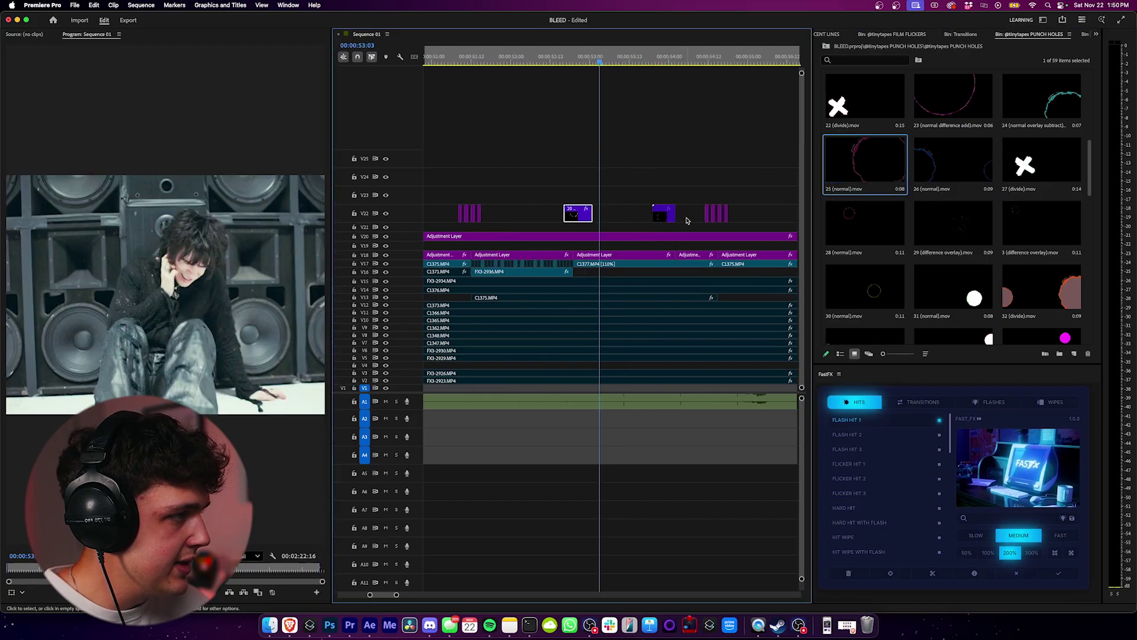
pyautogui.moveTo(664, 218); pyautogui.dragTo(674, 217)
pyautogui.press('super+alt+v')
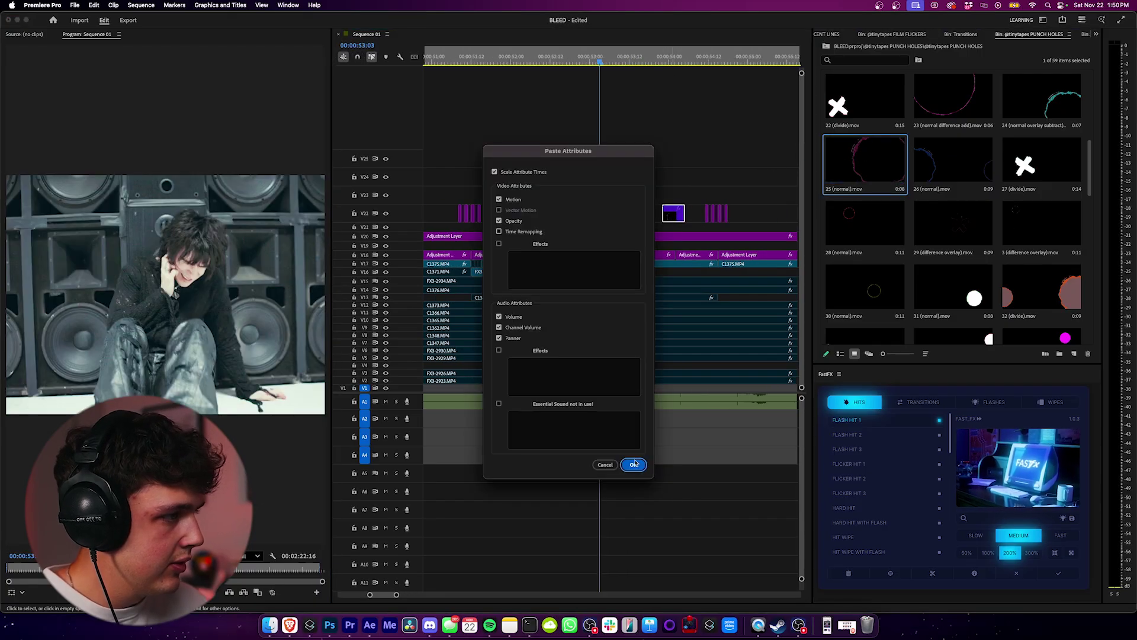
pyautogui.click(633, 465)
pyautogui.moveTo(655, 57)
pyautogui.mouseDown()
pyautogui.moveTo(705, 57)
pyautogui.moveTo(652, 57)
pyautogui.mouseUp()
pyautogui.press('space')
pyautogui.keyDown('alt'); pyautogui.scroll(-5, 656, 132); pyautogui.keyUp('alt')
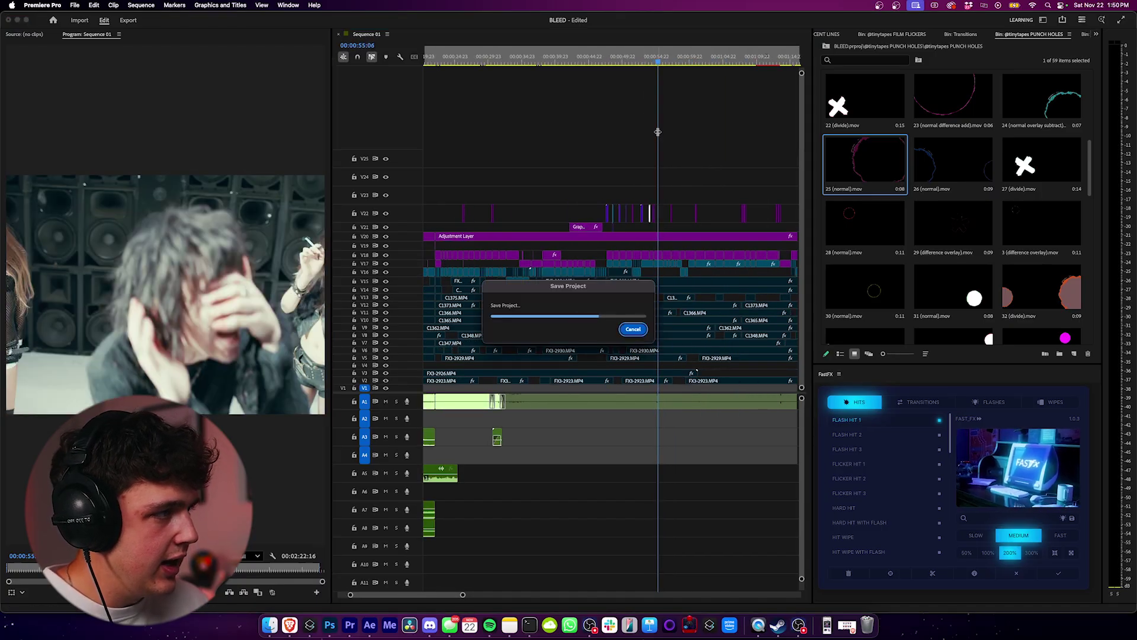